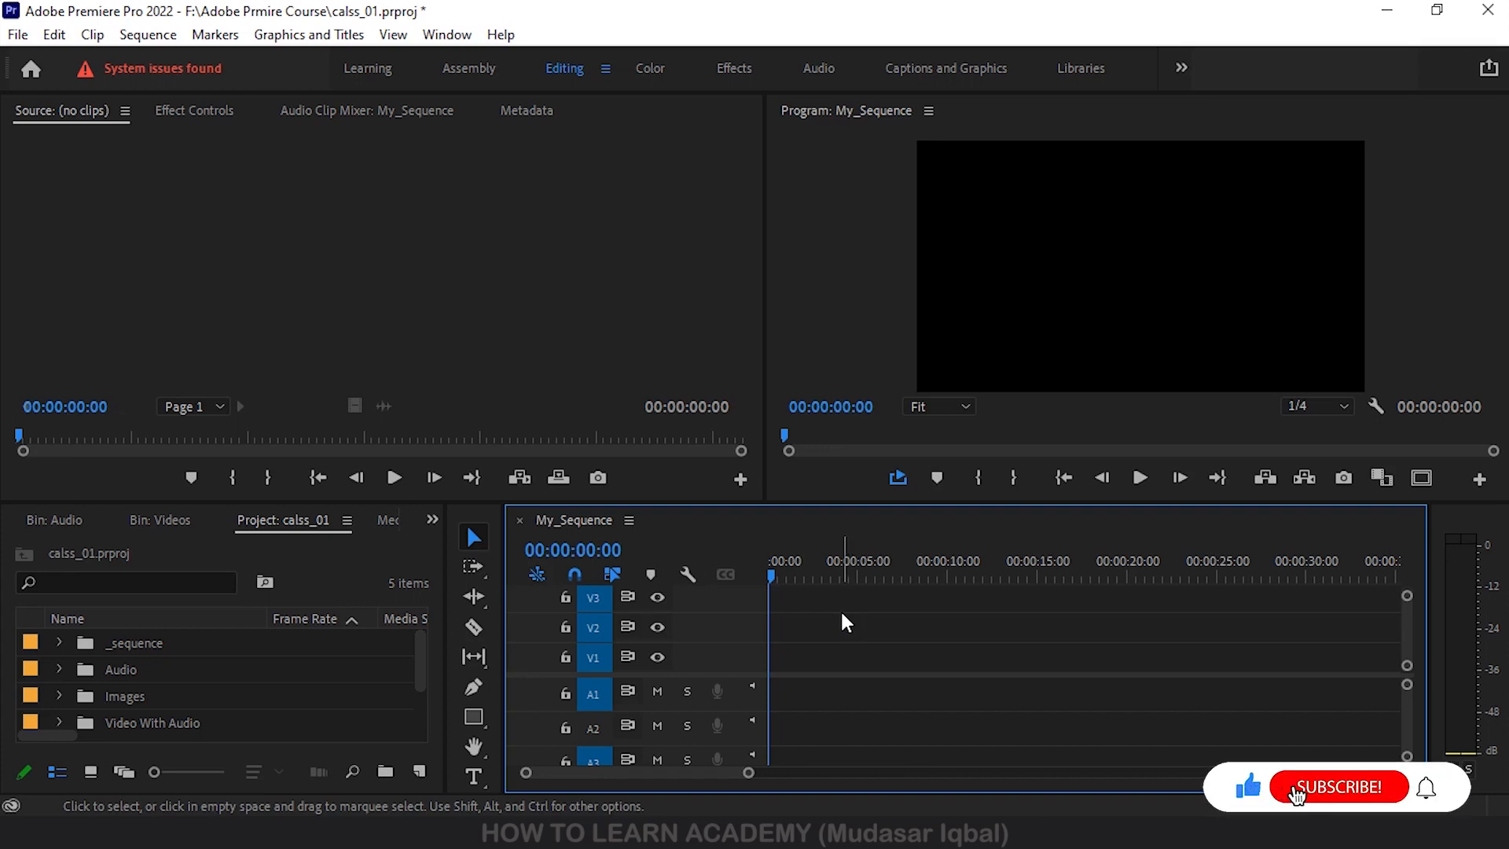
# - Place the emotions_-_44442 clip from the Video With Audio bin at the very start of tracks V1 and A1
pyautogui.click(152, 723)
pyautogui.doubleClick(151, 721)
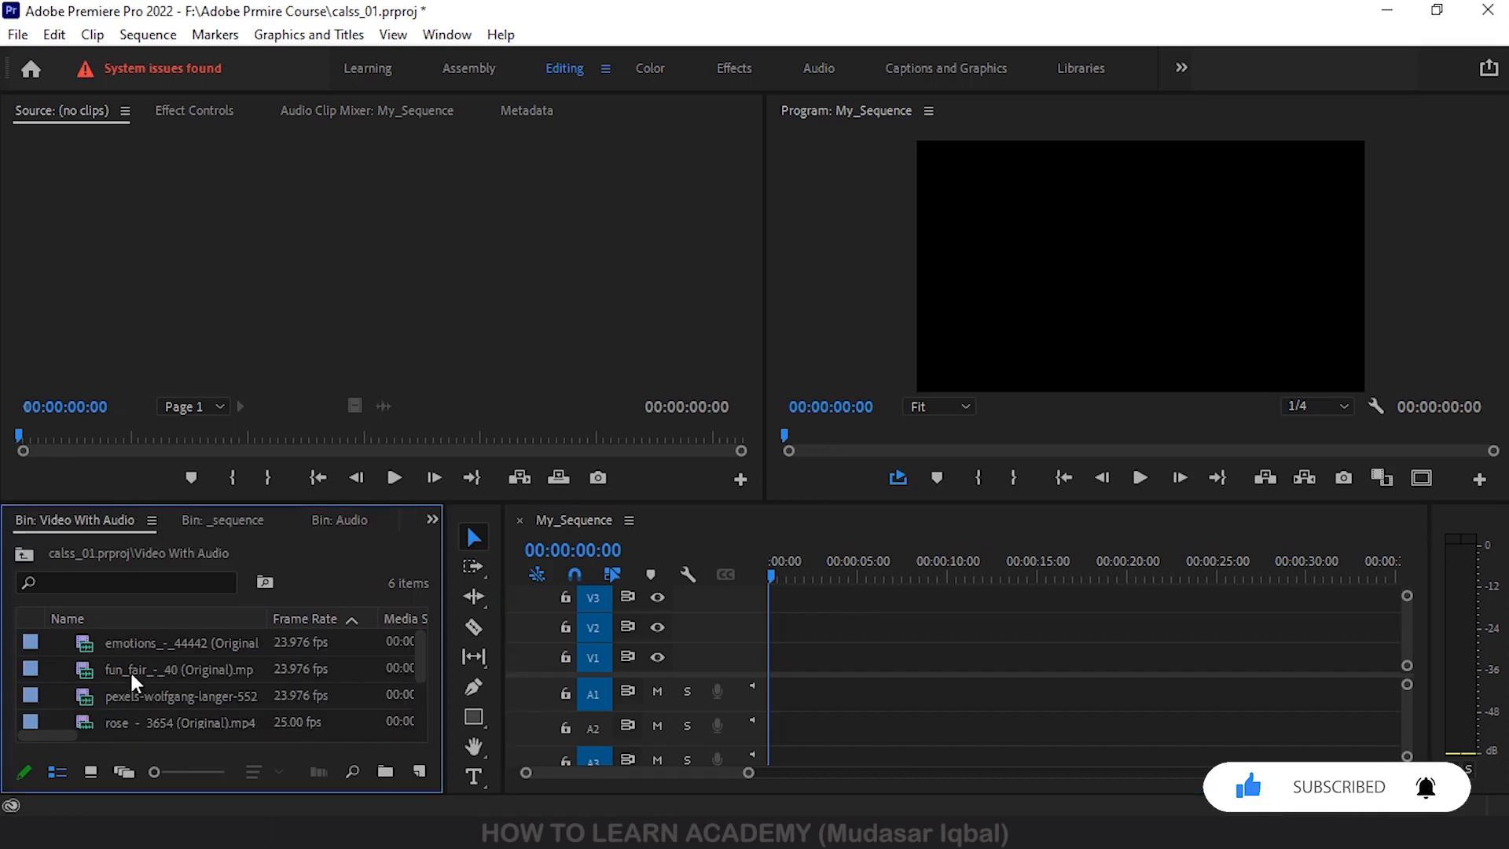
pyautogui.moveTo(140, 643); pyautogui.dragTo(753, 677)
pyautogui.click(938, 462)
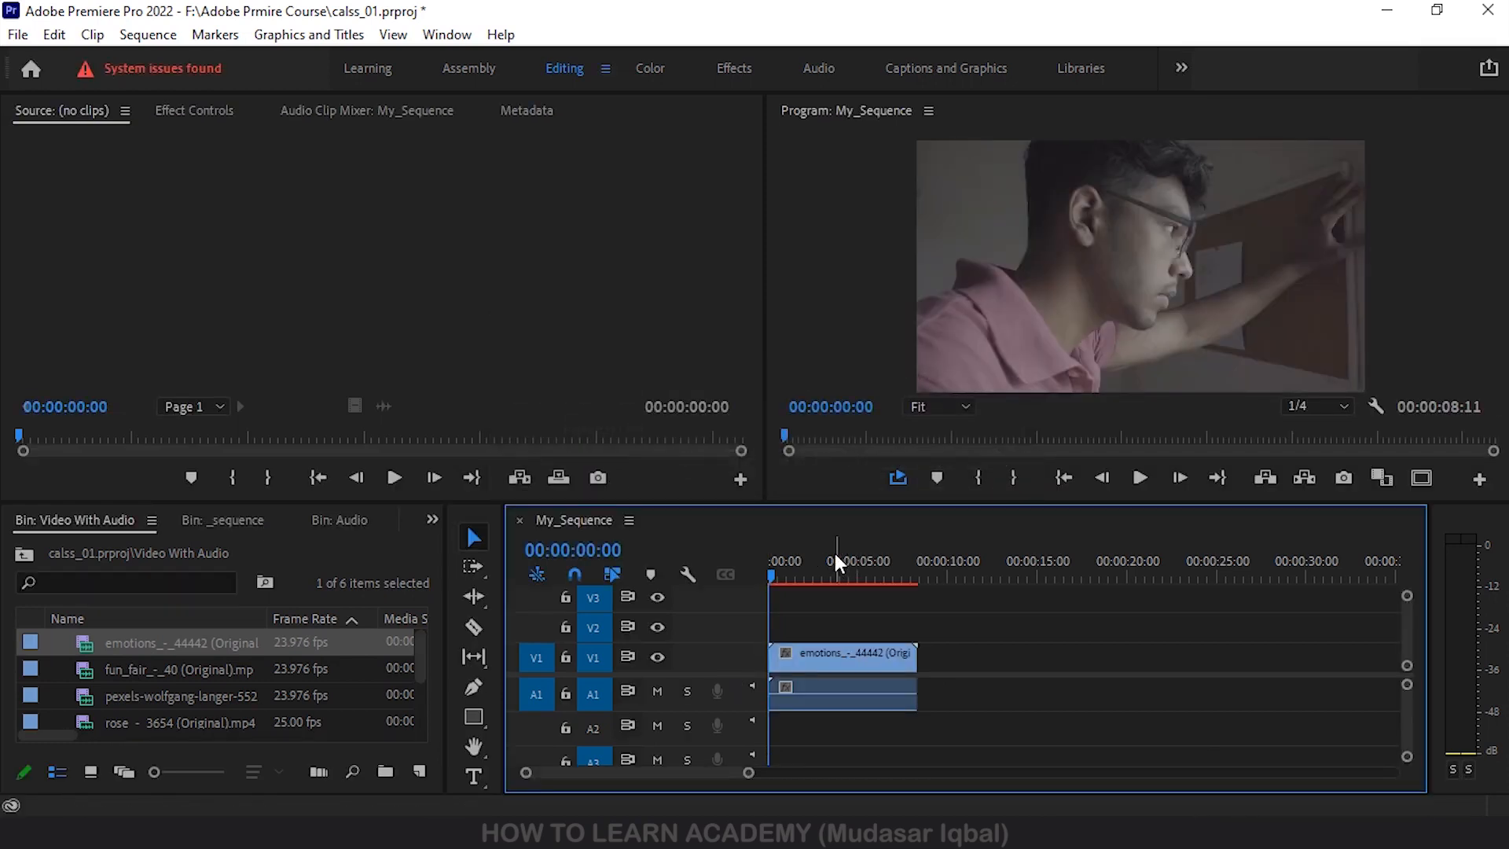
pyautogui.moveTo(837, 559); pyautogui.dragTo(870, 562)
# - Add the woman_-_83863 clip to V1 directly after the emotions clip and set the playhead to 00:00:04:27
pyautogui.scroll(-2, 181, 710)
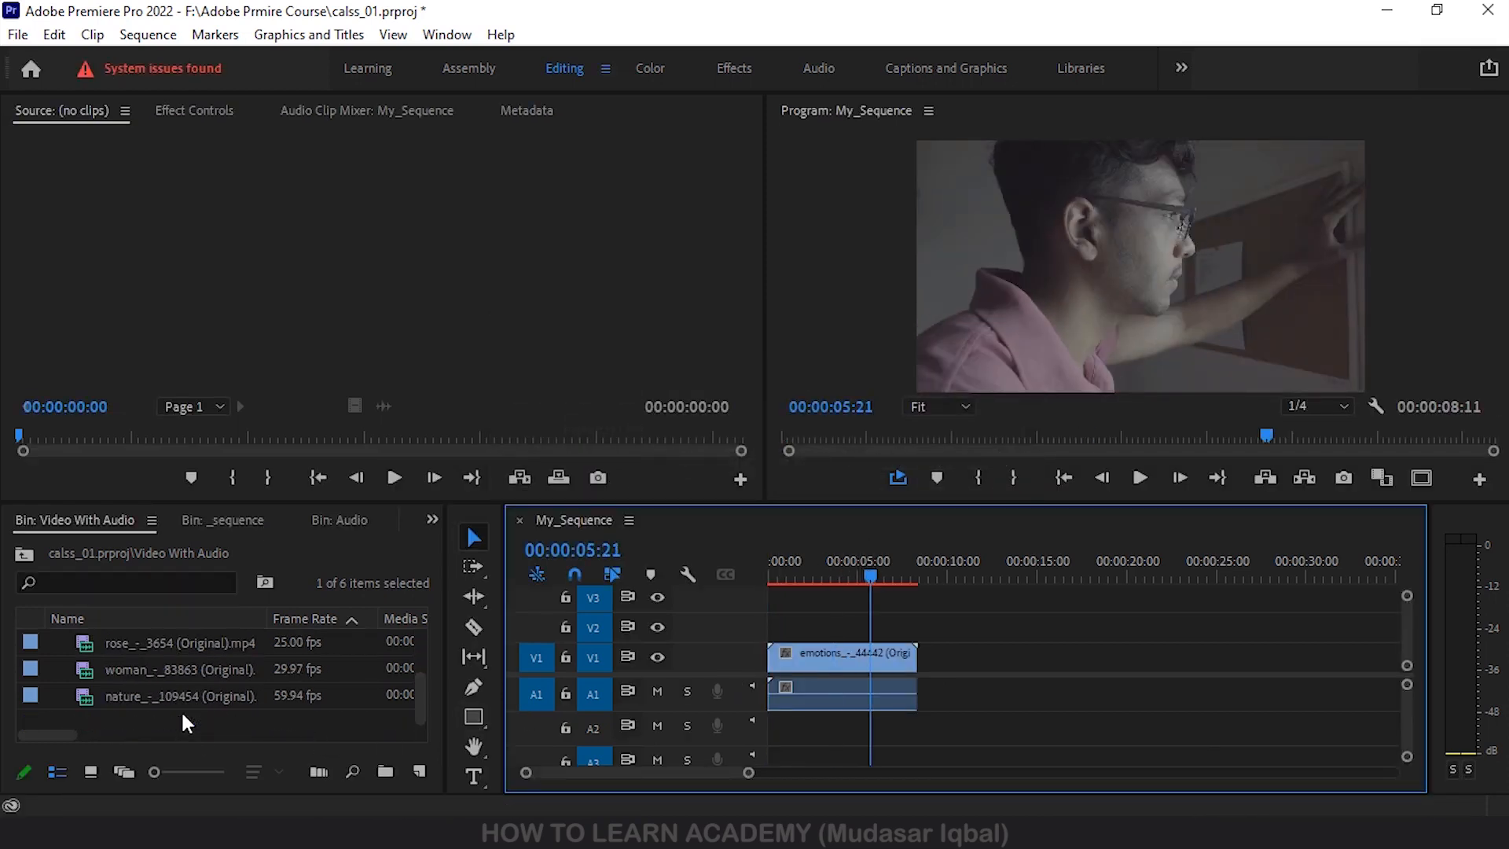
pyautogui.scroll(1, 183, 715)
pyautogui.moveTo(128, 691); pyautogui.dragTo(884, 661)
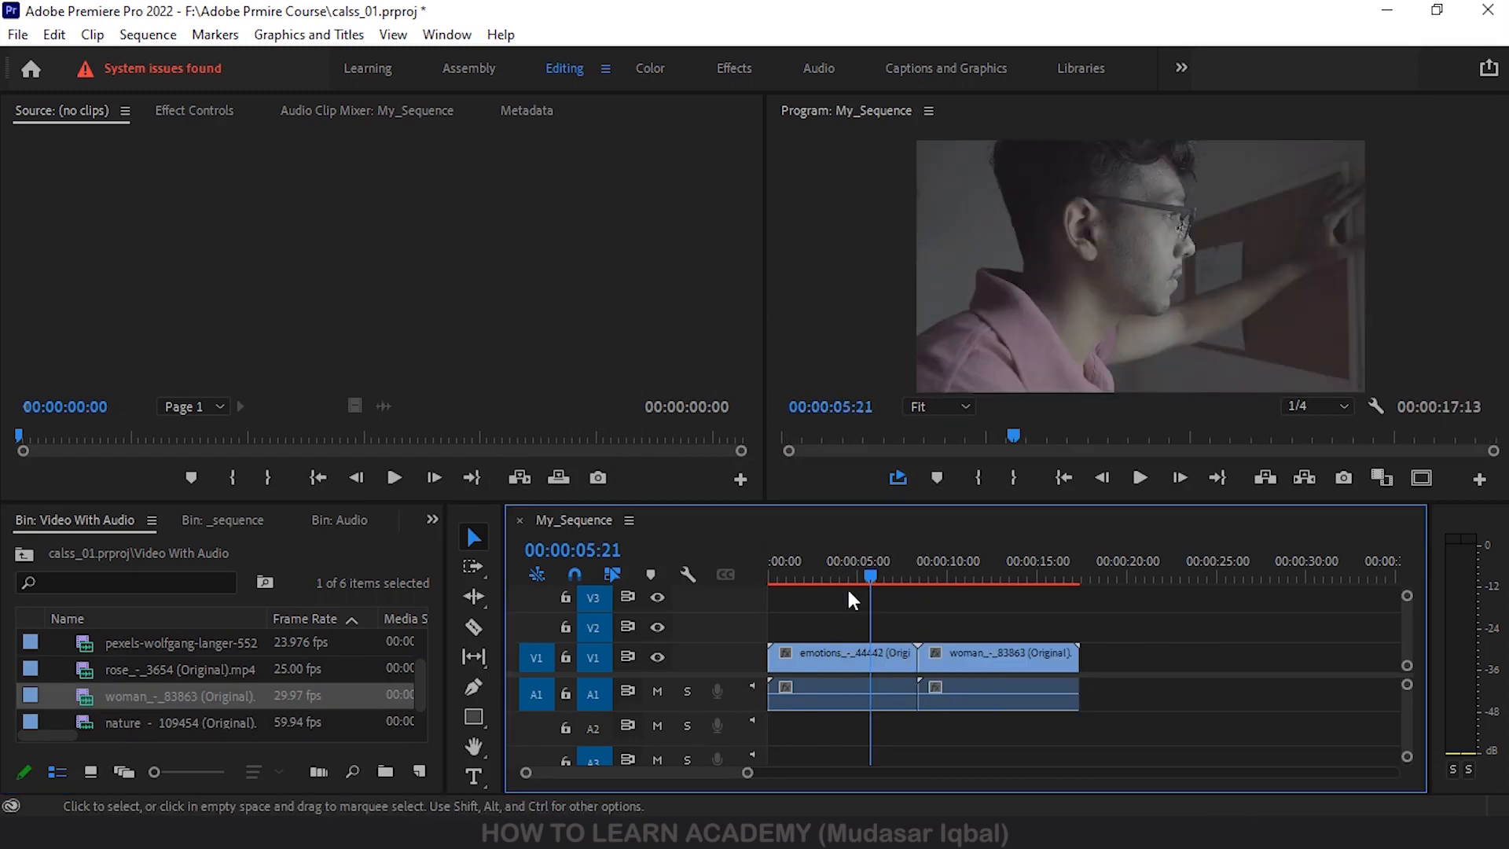
pyautogui.moveTo(831, 559)
pyautogui.mouseDown()
pyautogui.moveTo(993, 571)
pyautogui.moveTo(859, 563)
pyautogui.mouseUp()
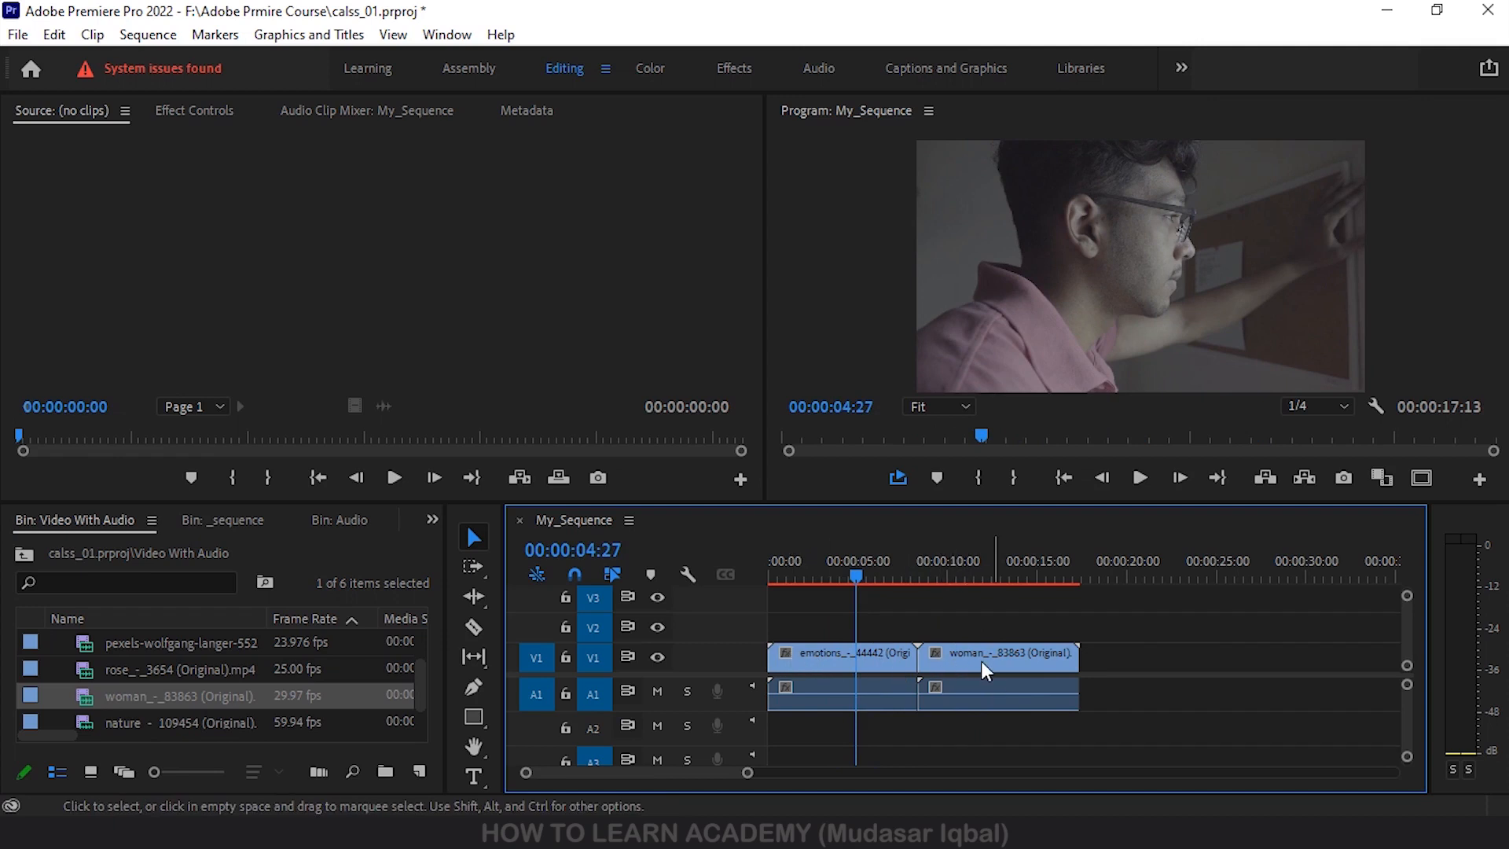
# - Move the woman clip to start at about 00:00:19:17, and try its audio on A2 before returning it to A1
pyautogui.moveTo(982, 664); pyautogui.dragTo(1108, 664)
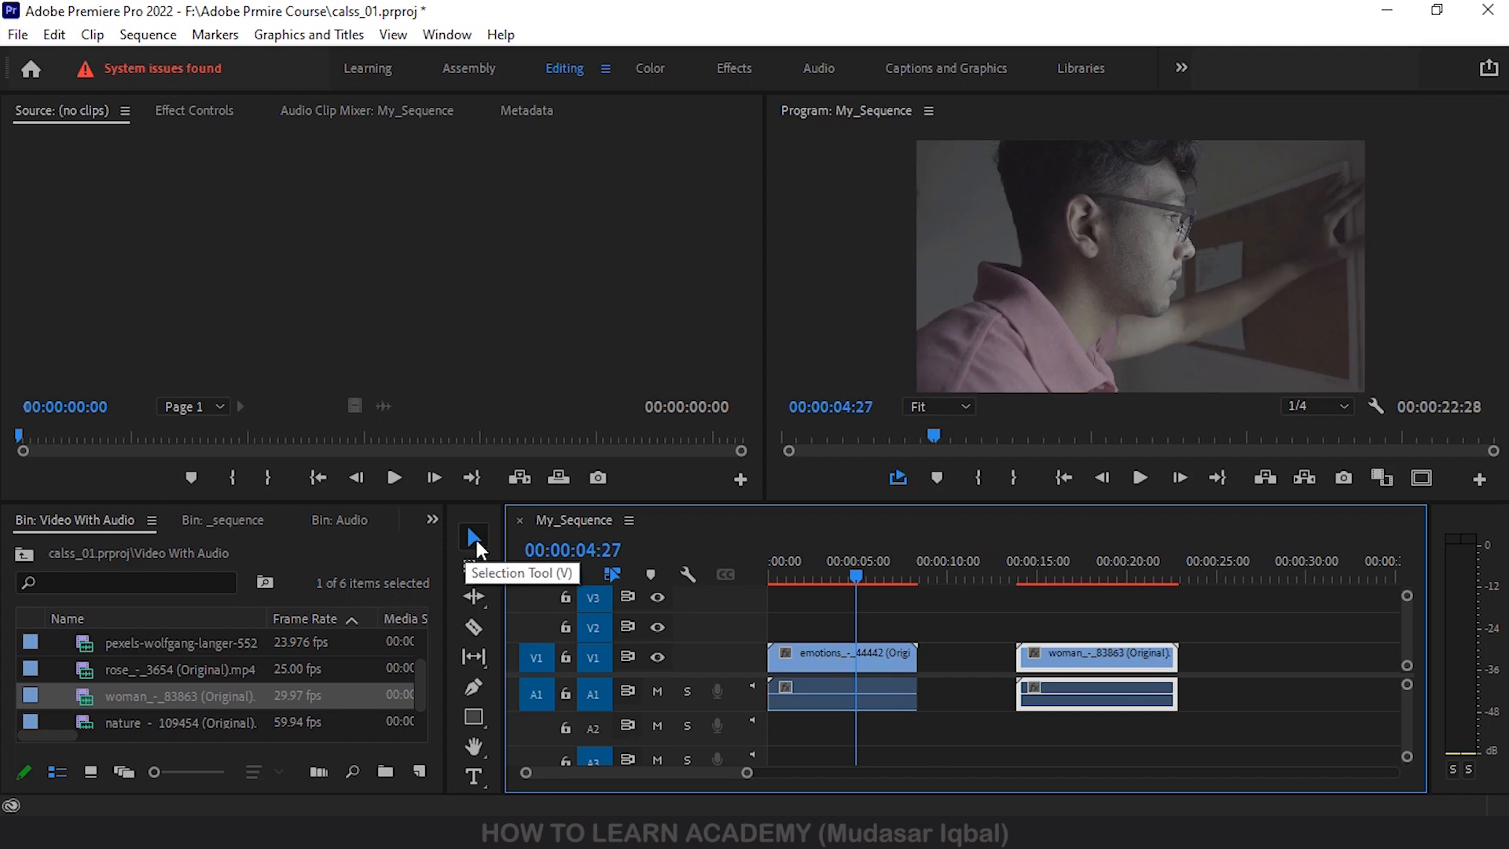
pyautogui.moveTo(1104, 660); pyautogui.dragTo(1168, 644)
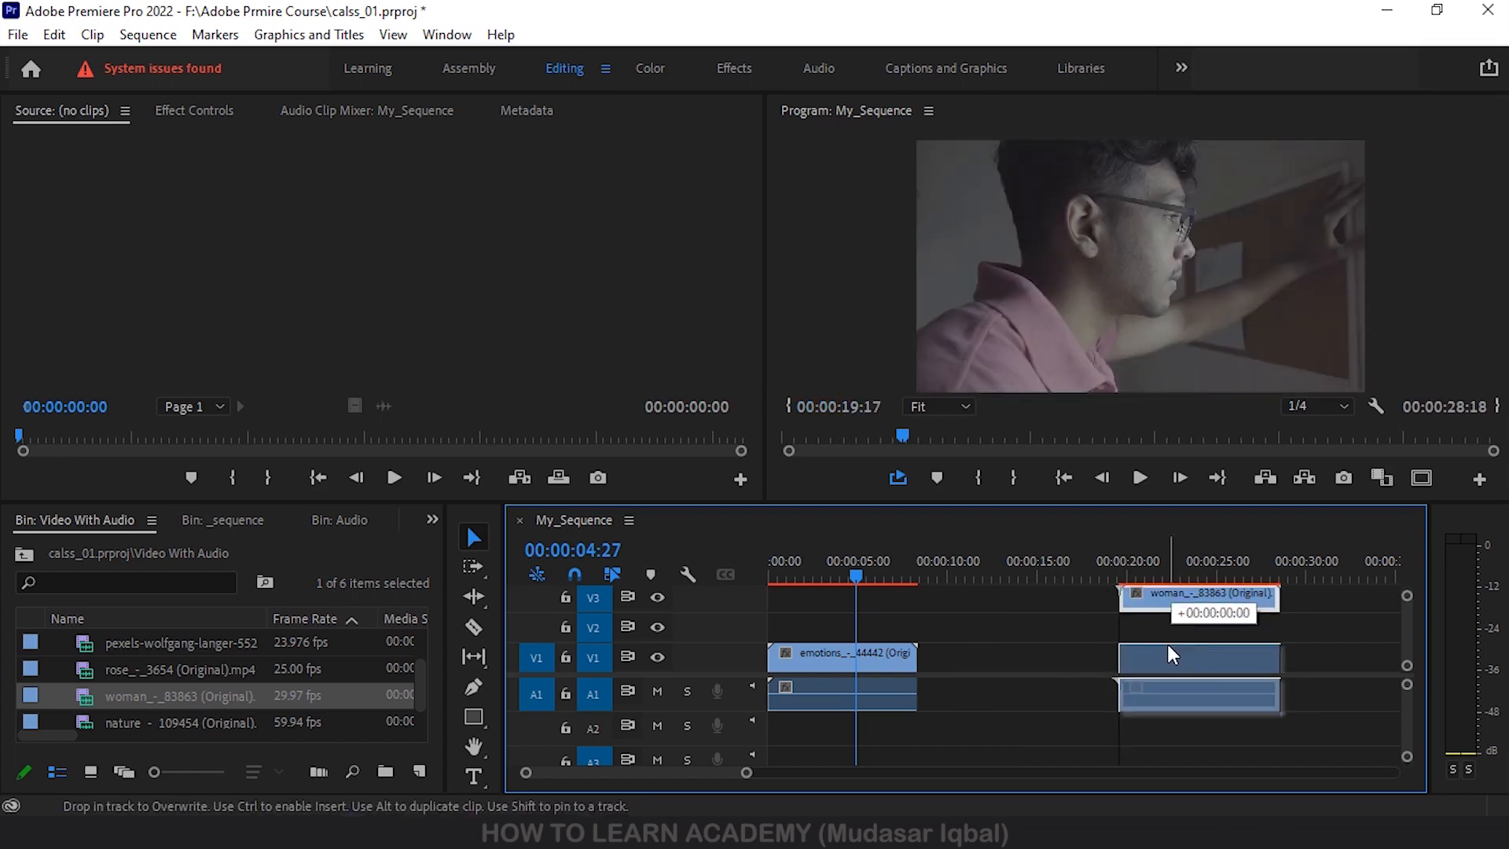
pyautogui.moveTo(1177, 701); pyautogui.dragTo(1179, 747)
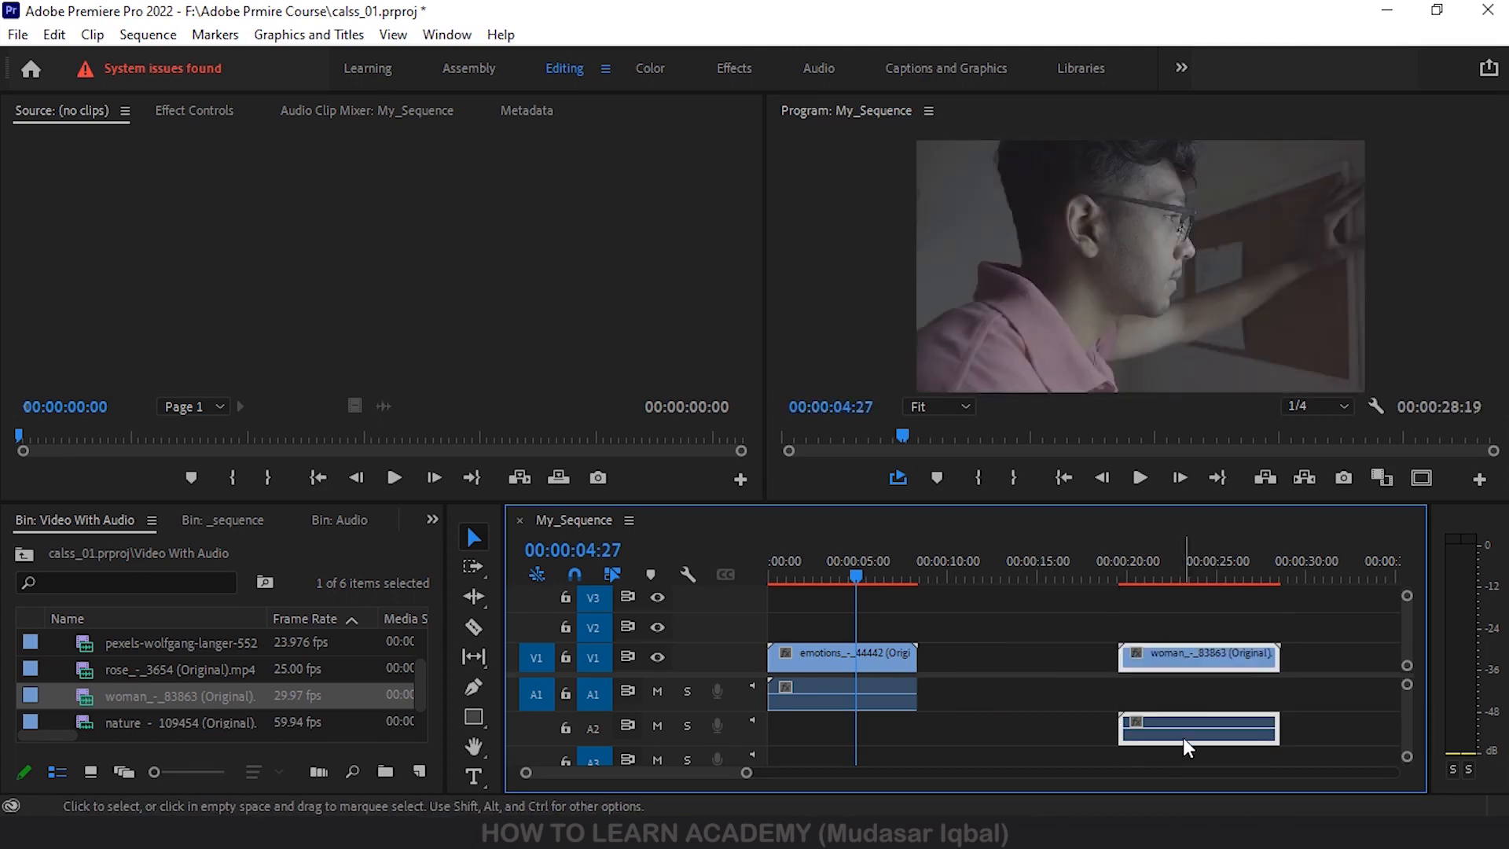
pyautogui.moveTo(1182, 735); pyautogui.dragTo(1178, 699)
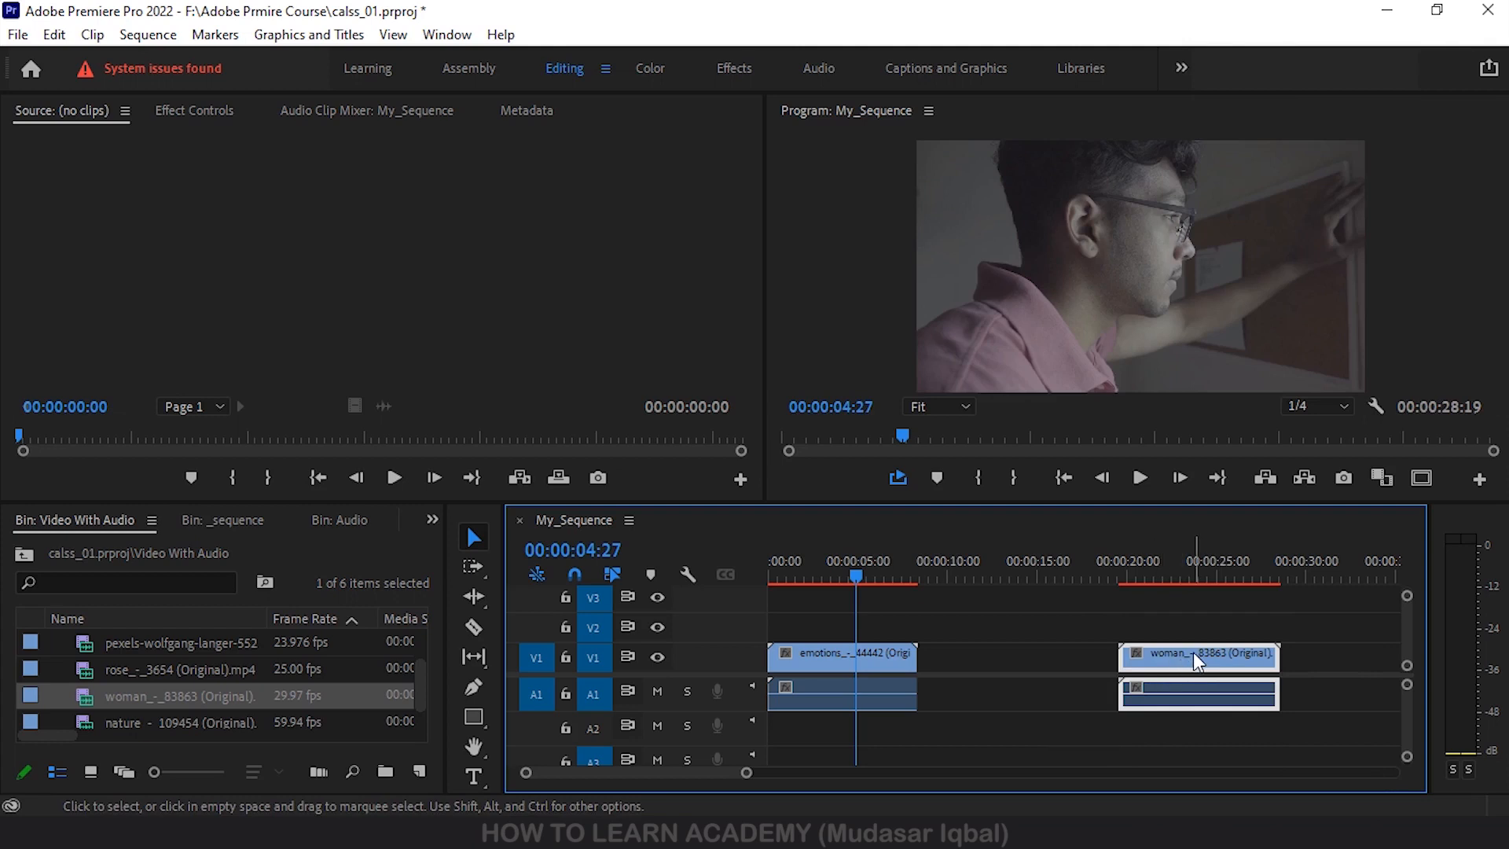
# - Reposition the woman clip along the timeline and place its video on V2, starting at about 11 seconds
pyautogui.scroll(-10, 1195, 653)
pyautogui.scroll(10, 998, 677)
pyautogui.scroll(-8, 847, 708)
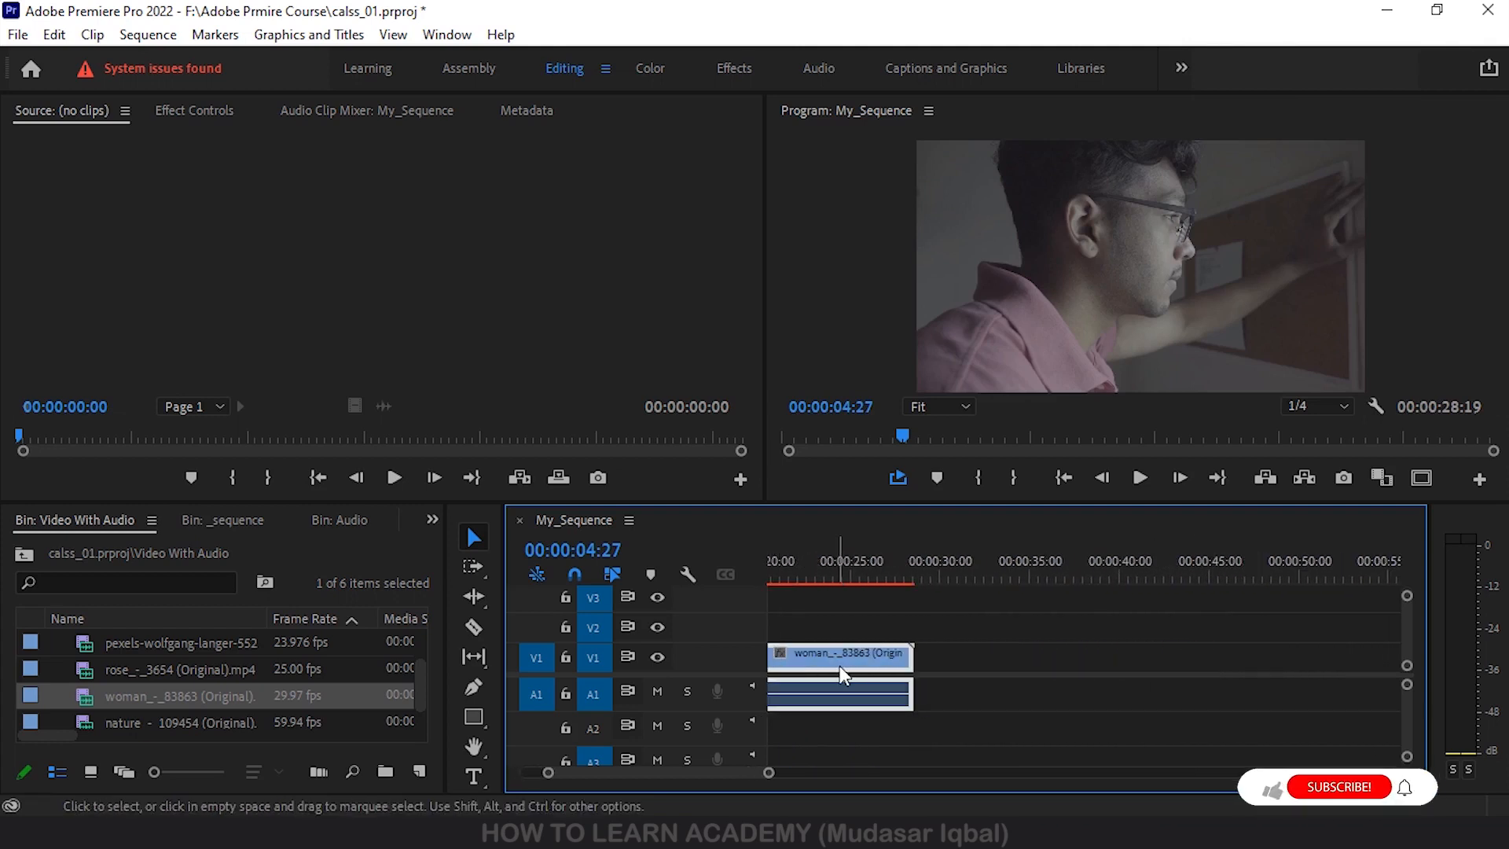
pyautogui.moveTo(846, 704); pyautogui.dragTo(1253, 654)
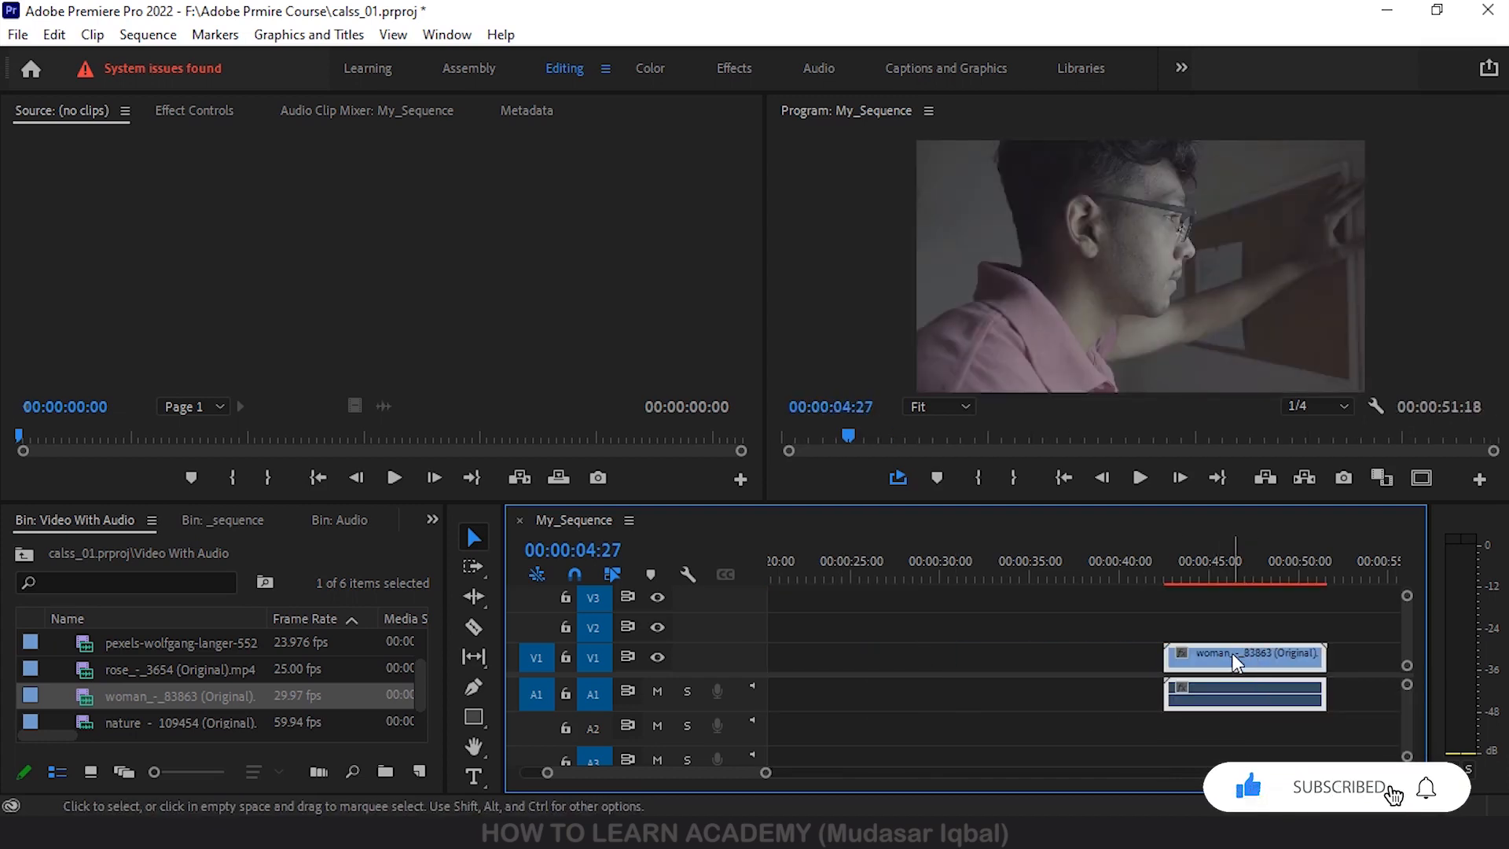
pyautogui.moveTo(1224, 661); pyautogui.dragTo(888, 662)
pyautogui.scroll(8, 887, 668)
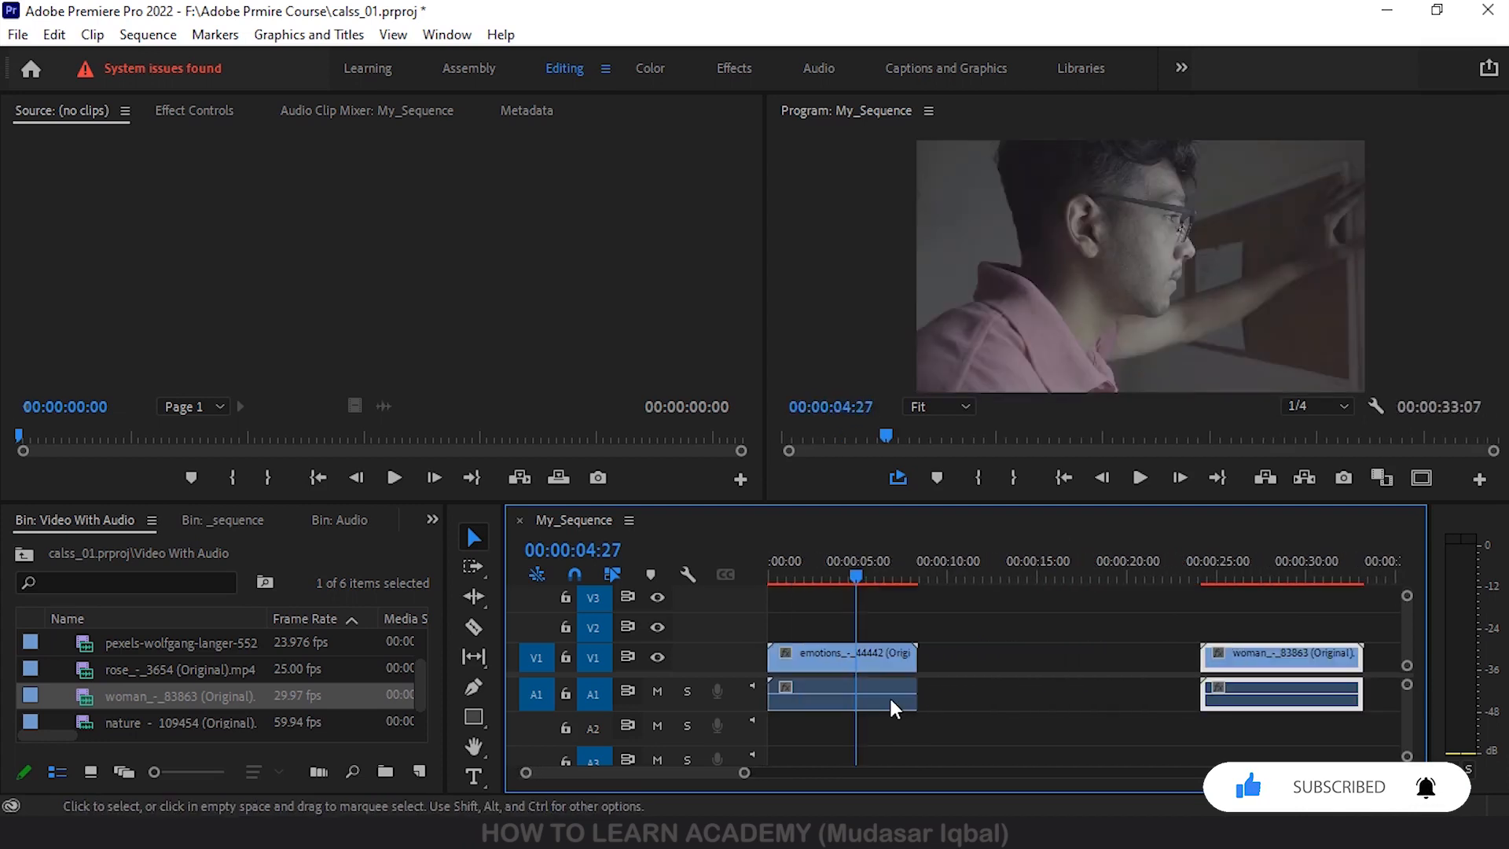
pyautogui.moveTo(1222, 662); pyautogui.dragTo(1034, 638)
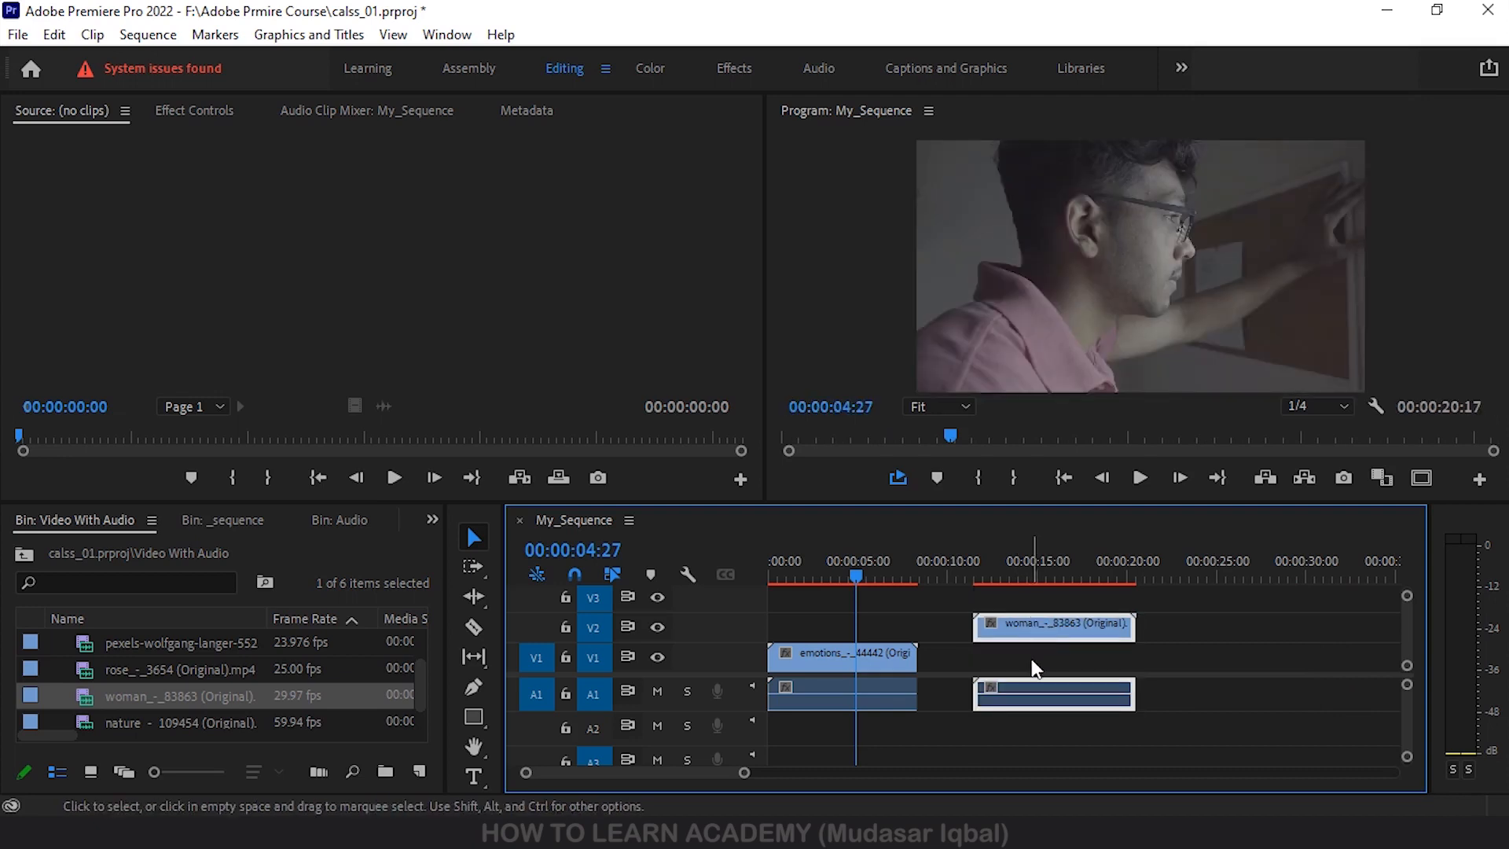
# - Try shifting the emotions clip slightly along V1 and undo the moves
pyautogui.moveTo(854, 660)
pyautogui.mouseDown()
pyautogui.moveTo(1011, 667)
pyautogui.moveTo(874, 662)
pyautogui.mouseUp()
pyautogui.hotkey('ctrl', 'z')
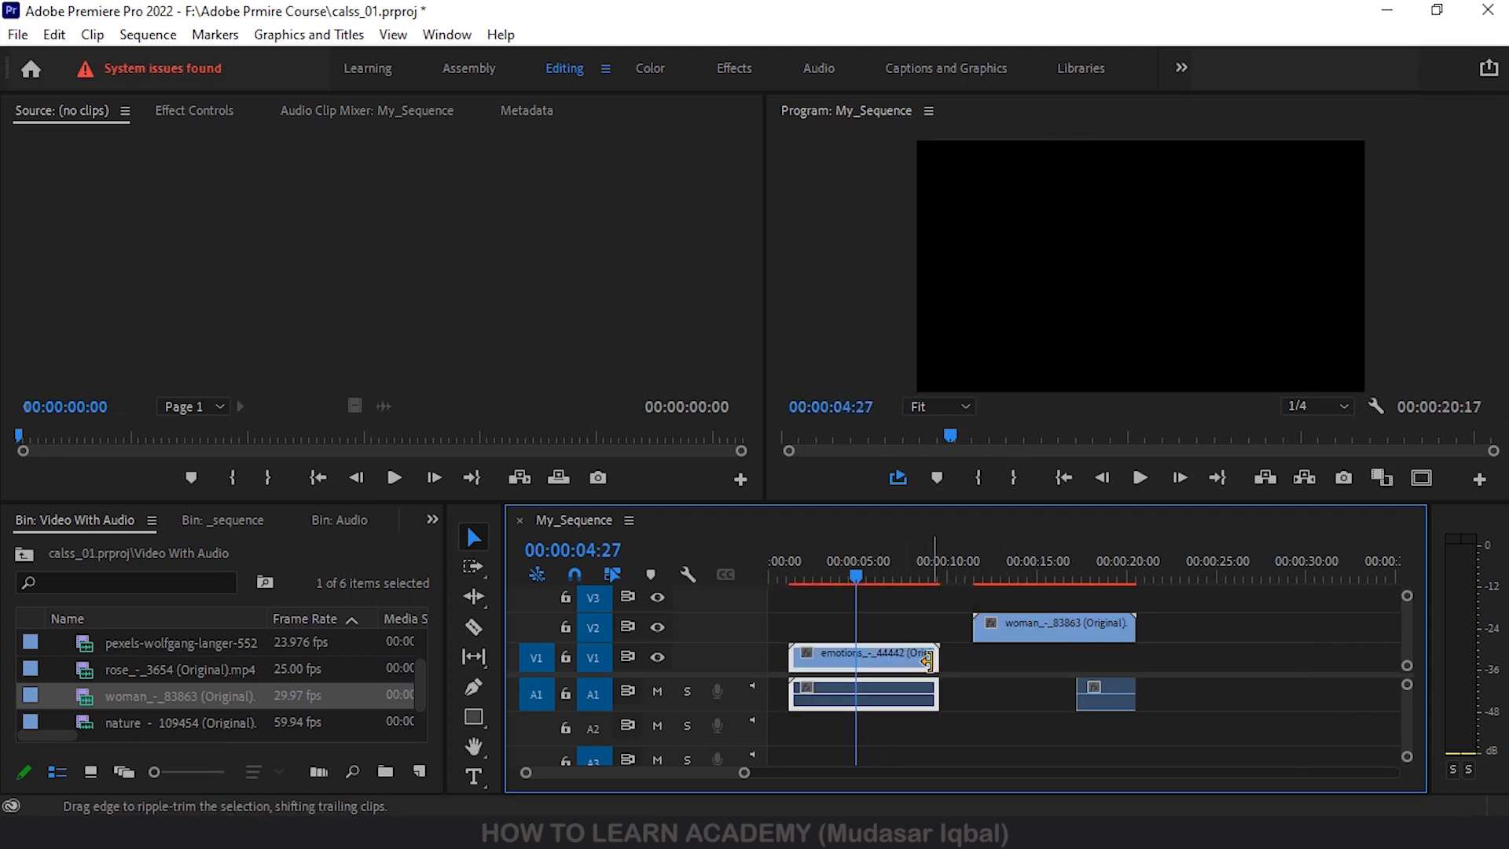
pyautogui.hotkey('ctrl', 'z')
pyautogui.hotkey('ctrl', 'z')
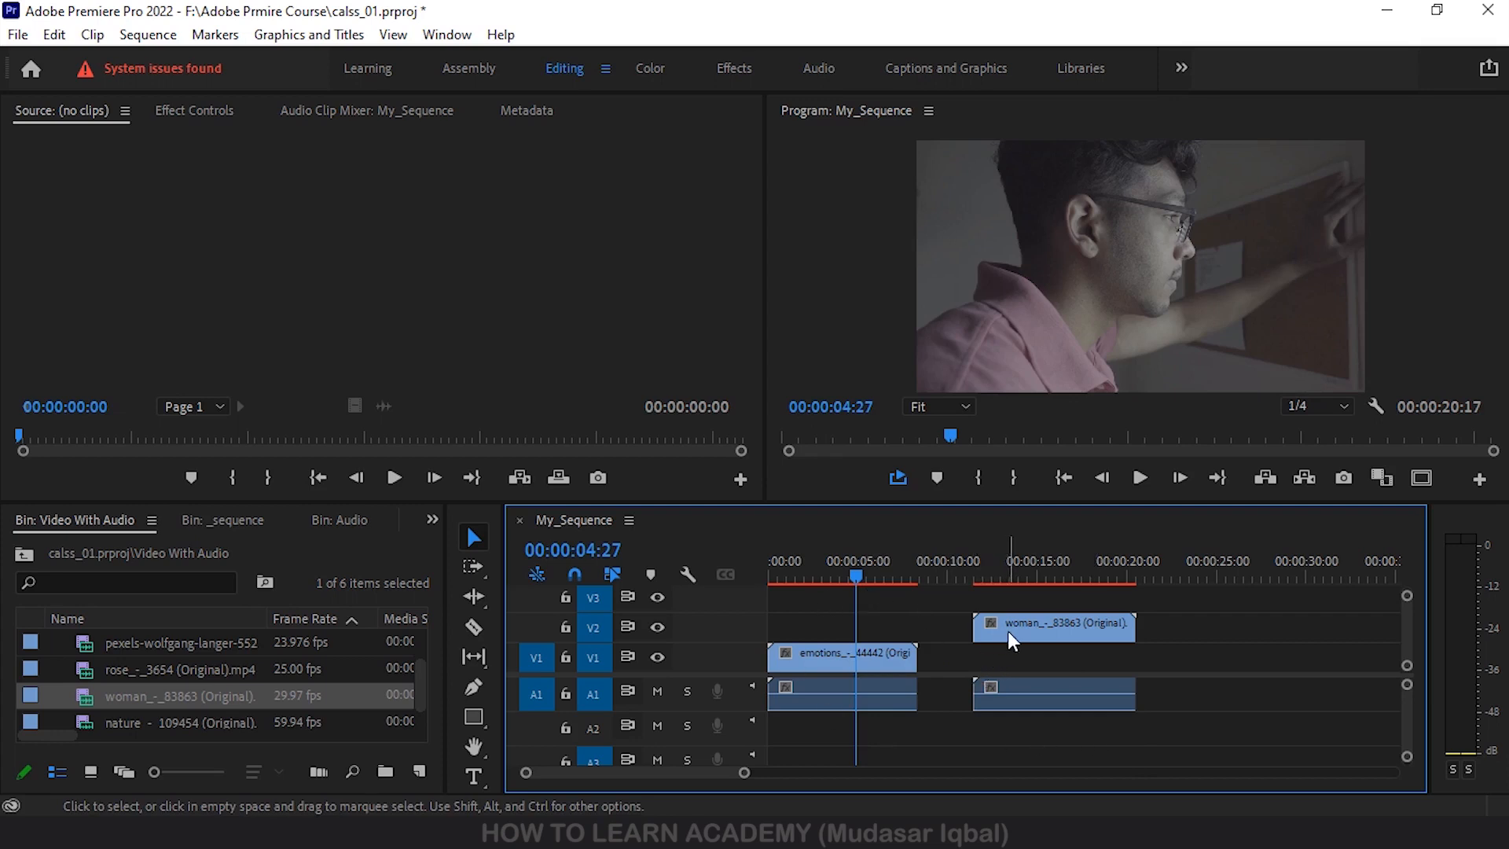
# - Move the woman clip's video from V2 down to V1 at the same start time
pyautogui.moveTo(1017, 627); pyautogui.dragTo(1017, 646)
pyautogui.click(1191, 639)
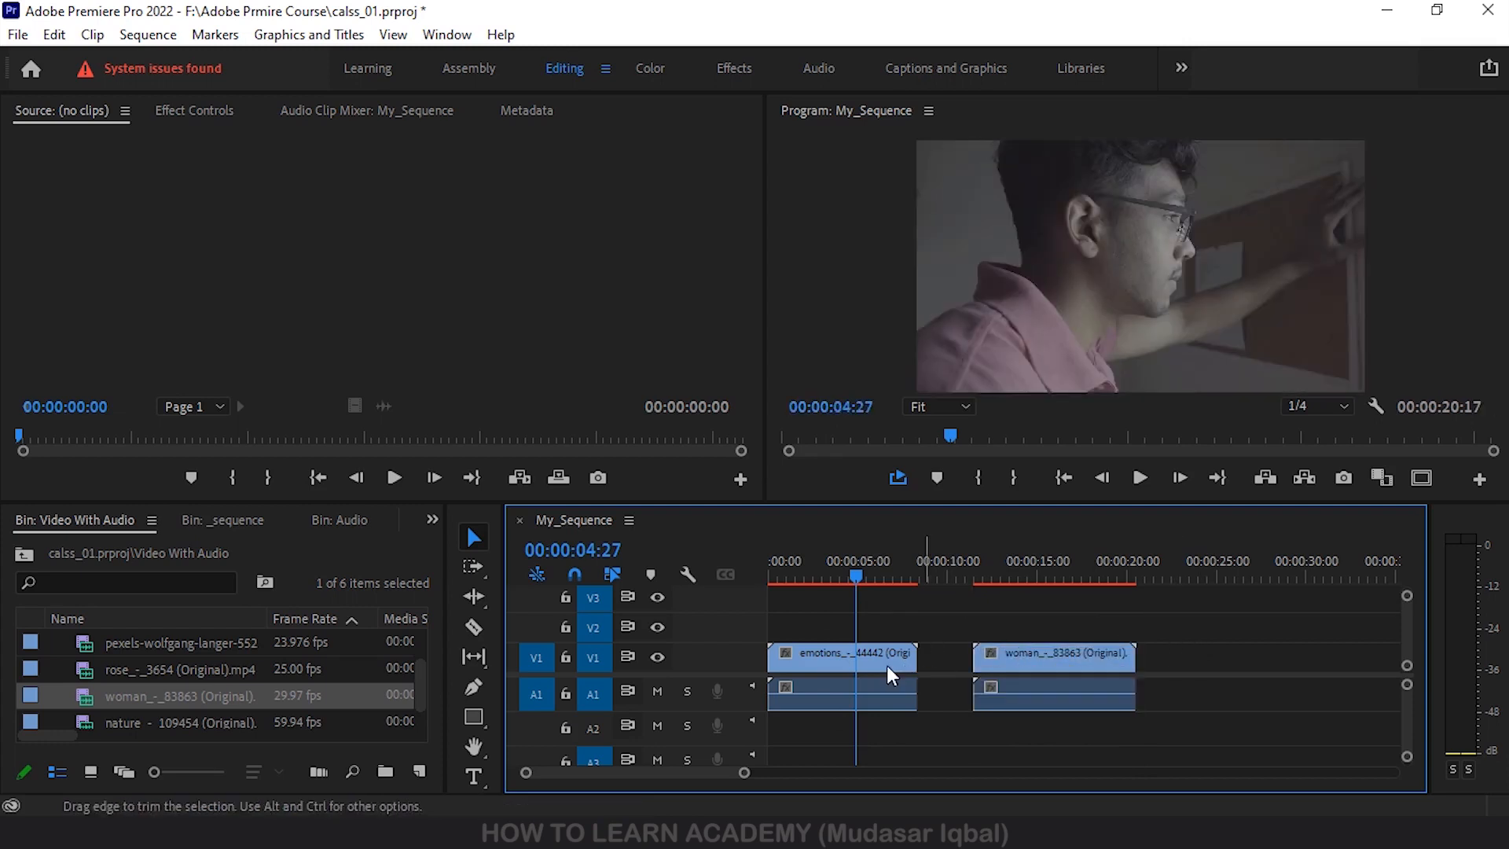
pyautogui.scroll(5, 912, 656)
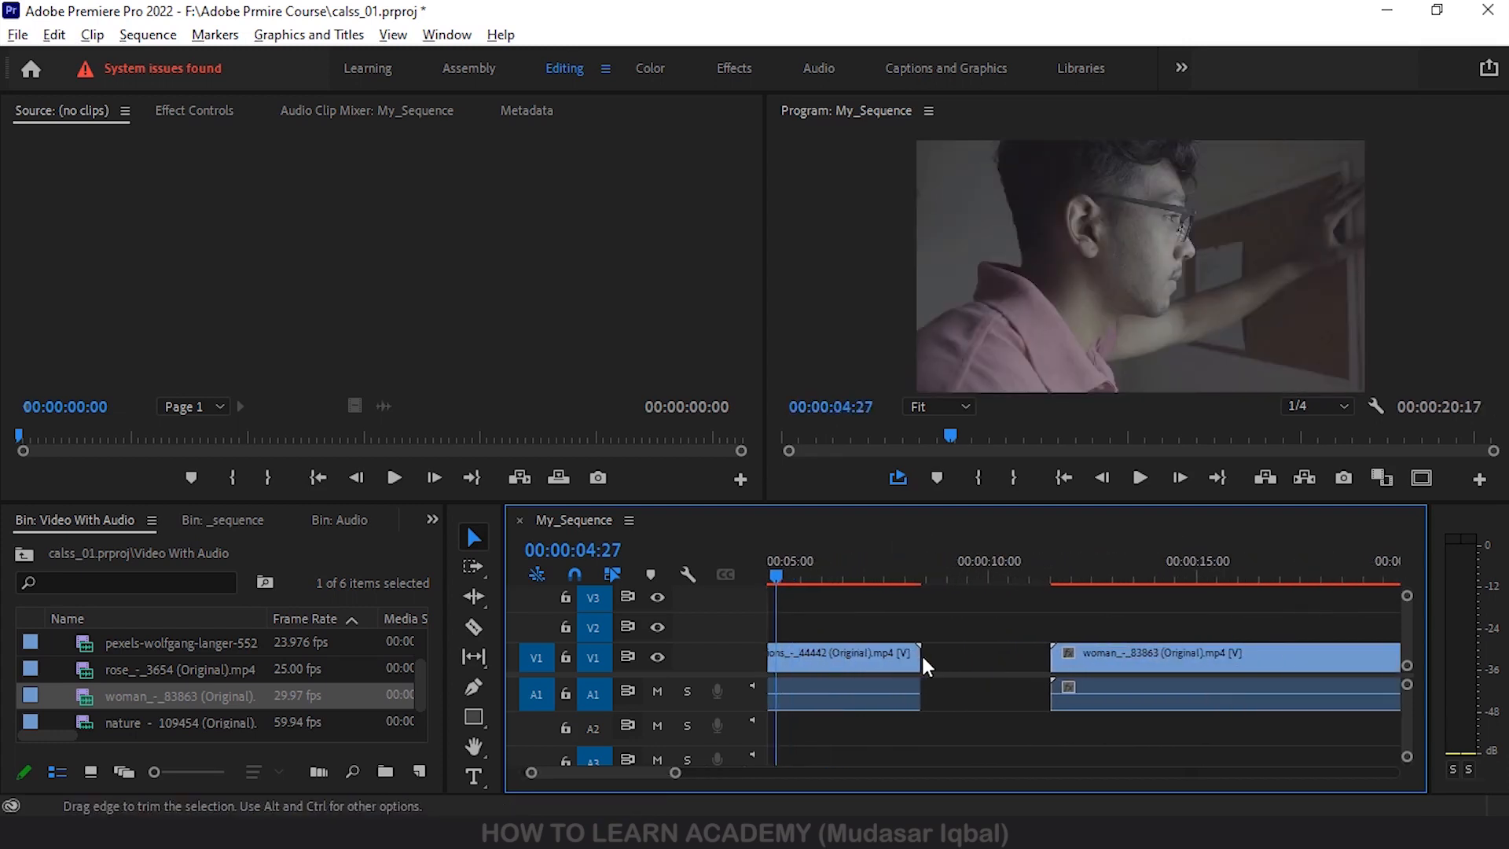
pyautogui.scroll(5, 907, 659)
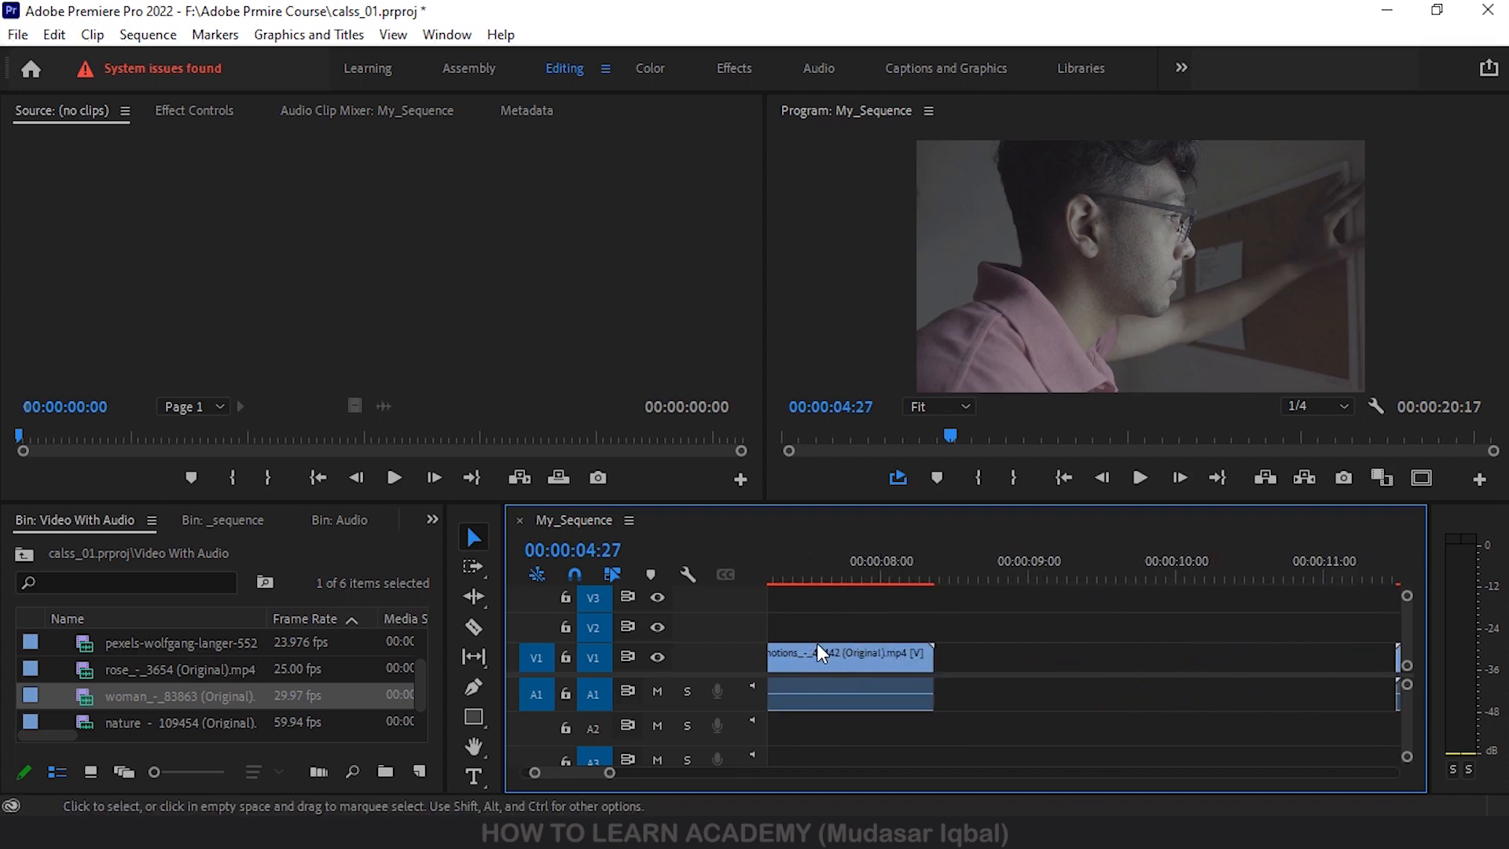
pyautogui.moveTo(593, 770); pyautogui.dragTo(518, 771)
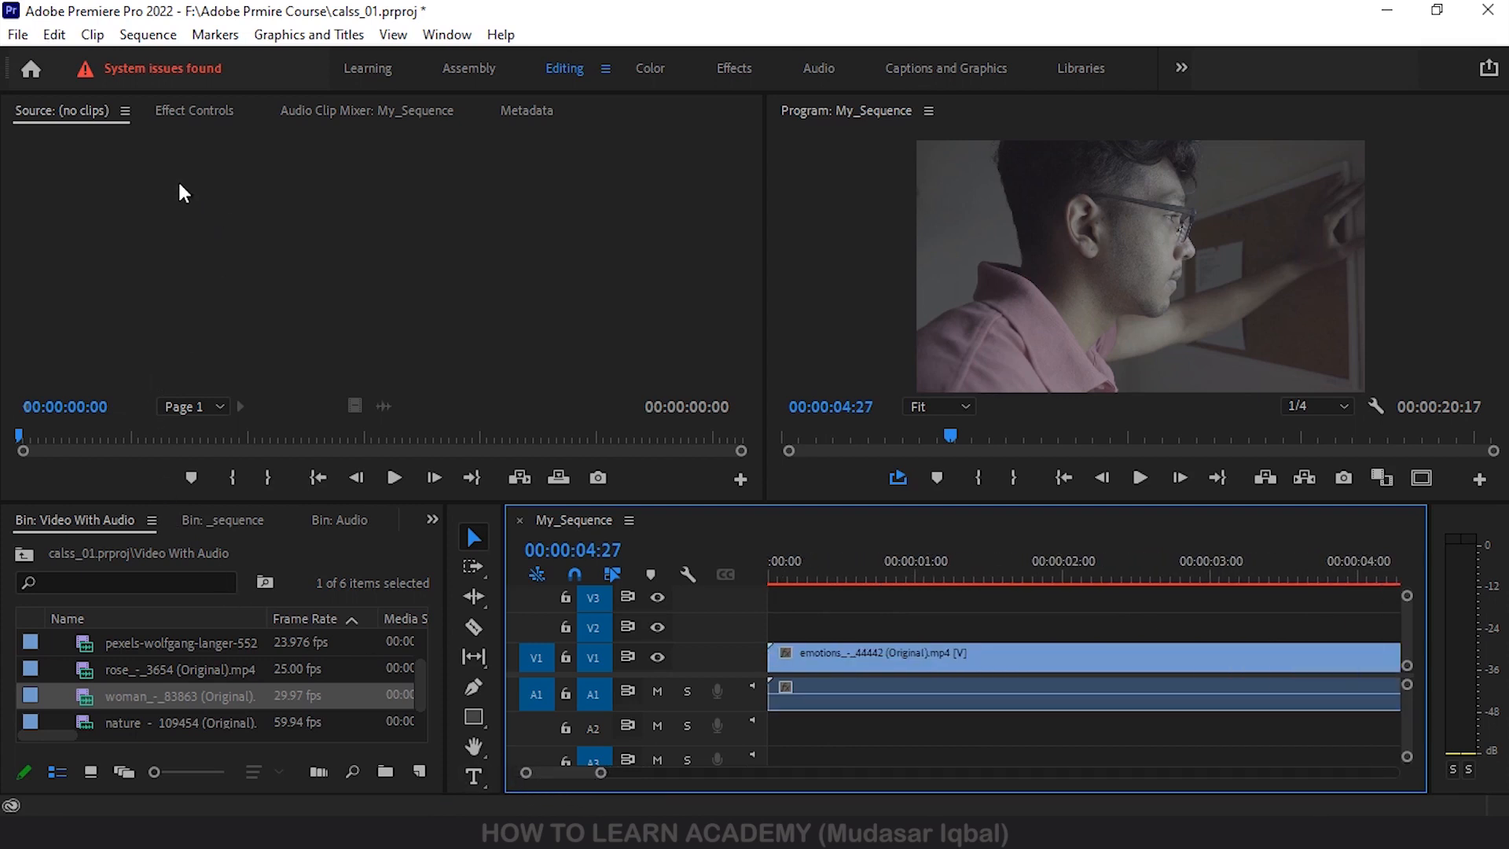
# - Open the woman_-_83863 clip from the bin in the Source Monitor
pyautogui.click(178, 695)
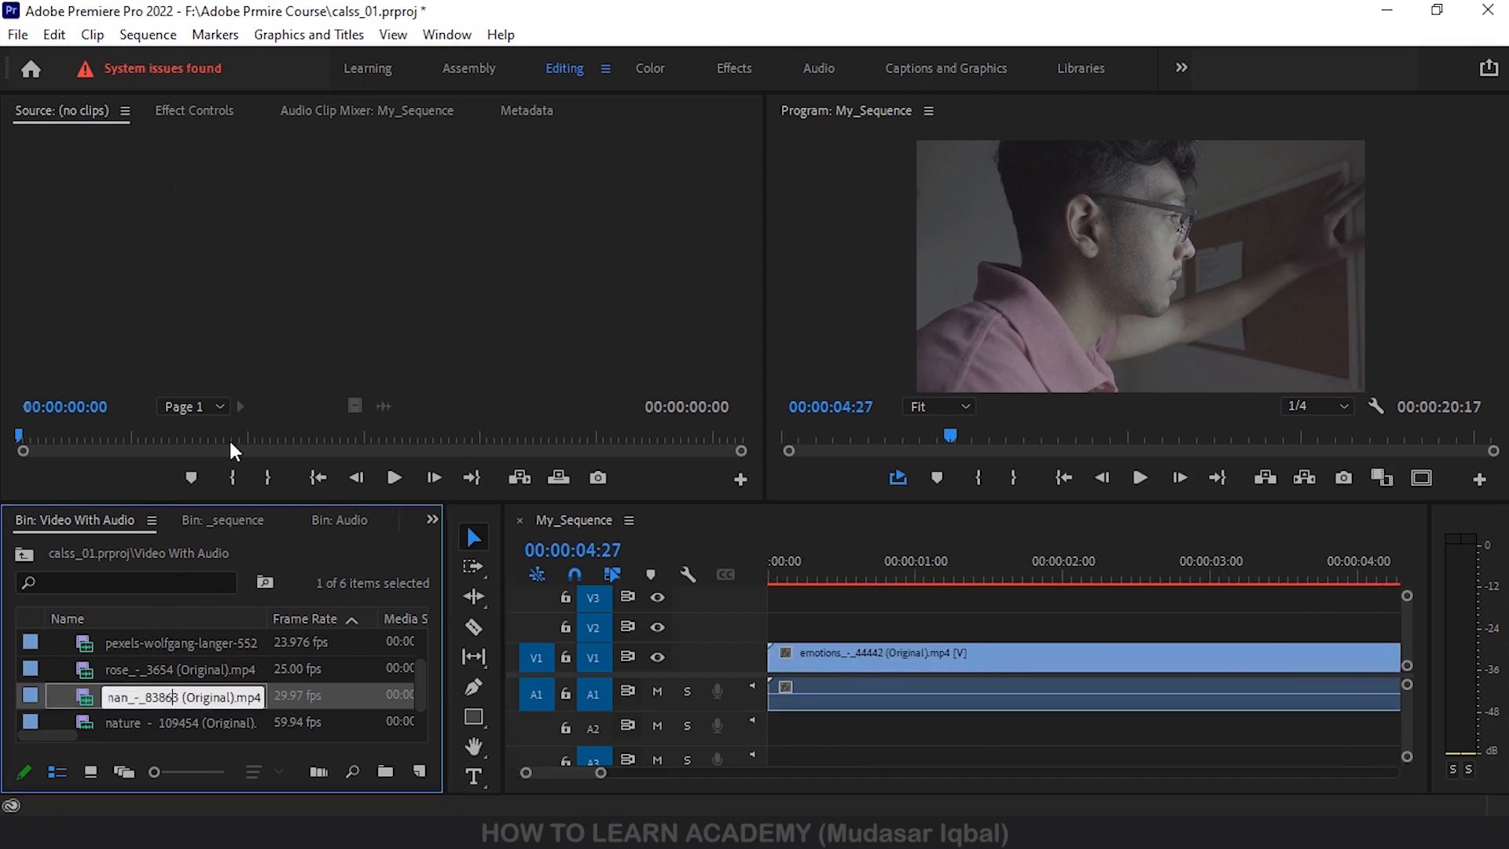
pyautogui.click(179, 677)
pyautogui.doubleClick(173, 691)
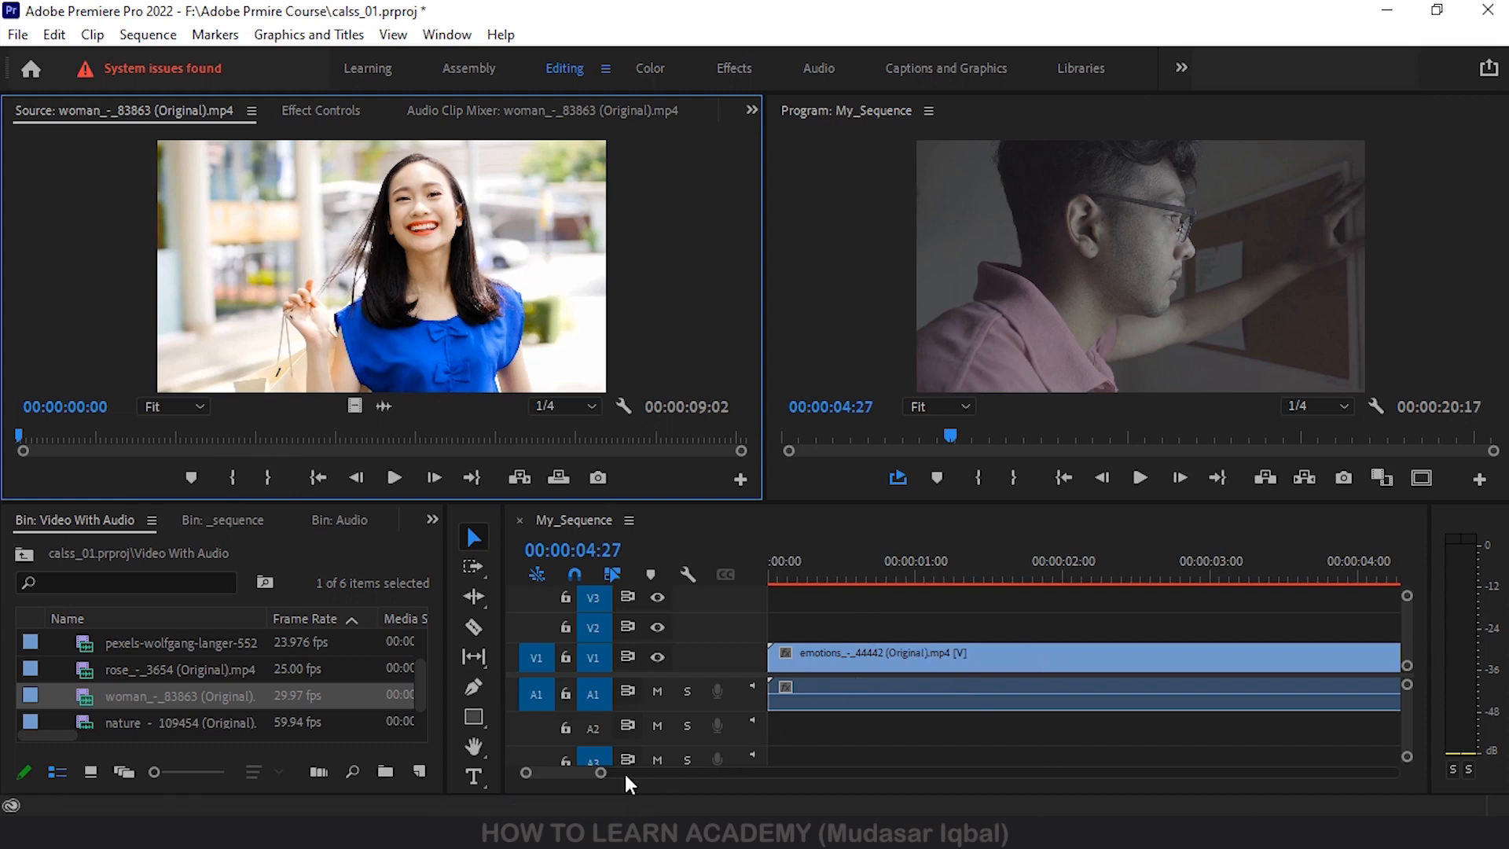
# - Trim the emotions clip's start to the playhead at 00:00:01:21 and its end to about 5 seconds
pyautogui.moveTo(600, 772); pyautogui.dragTo(688, 777)
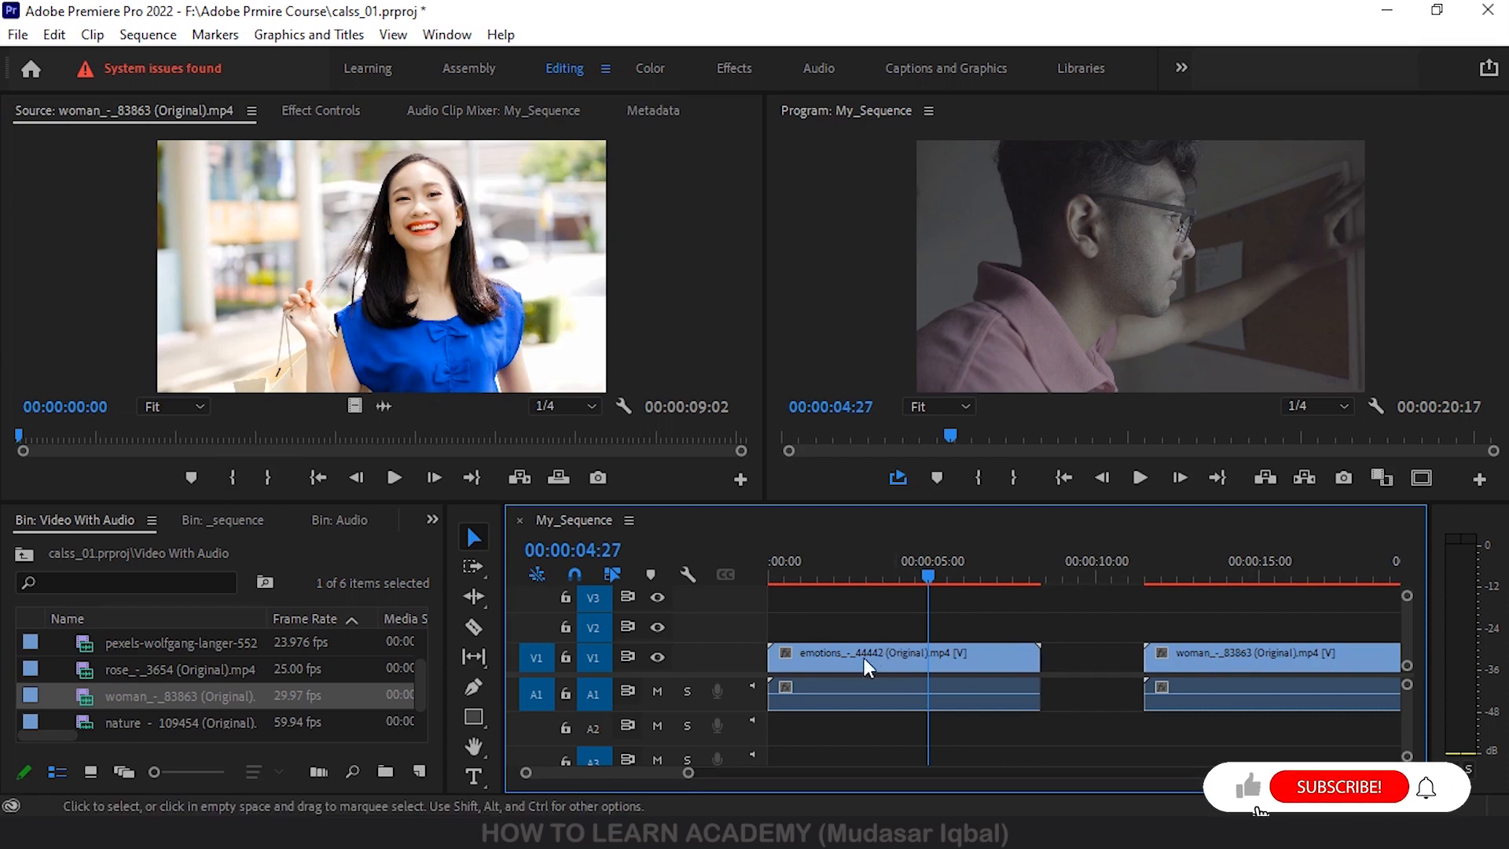
pyautogui.moveTo(855, 653)
pyautogui.mouseDown()
pyautogui.moveTo(882, 664)
pyautogui.moveTo(842, 659)
pyautogui.mouseUp()
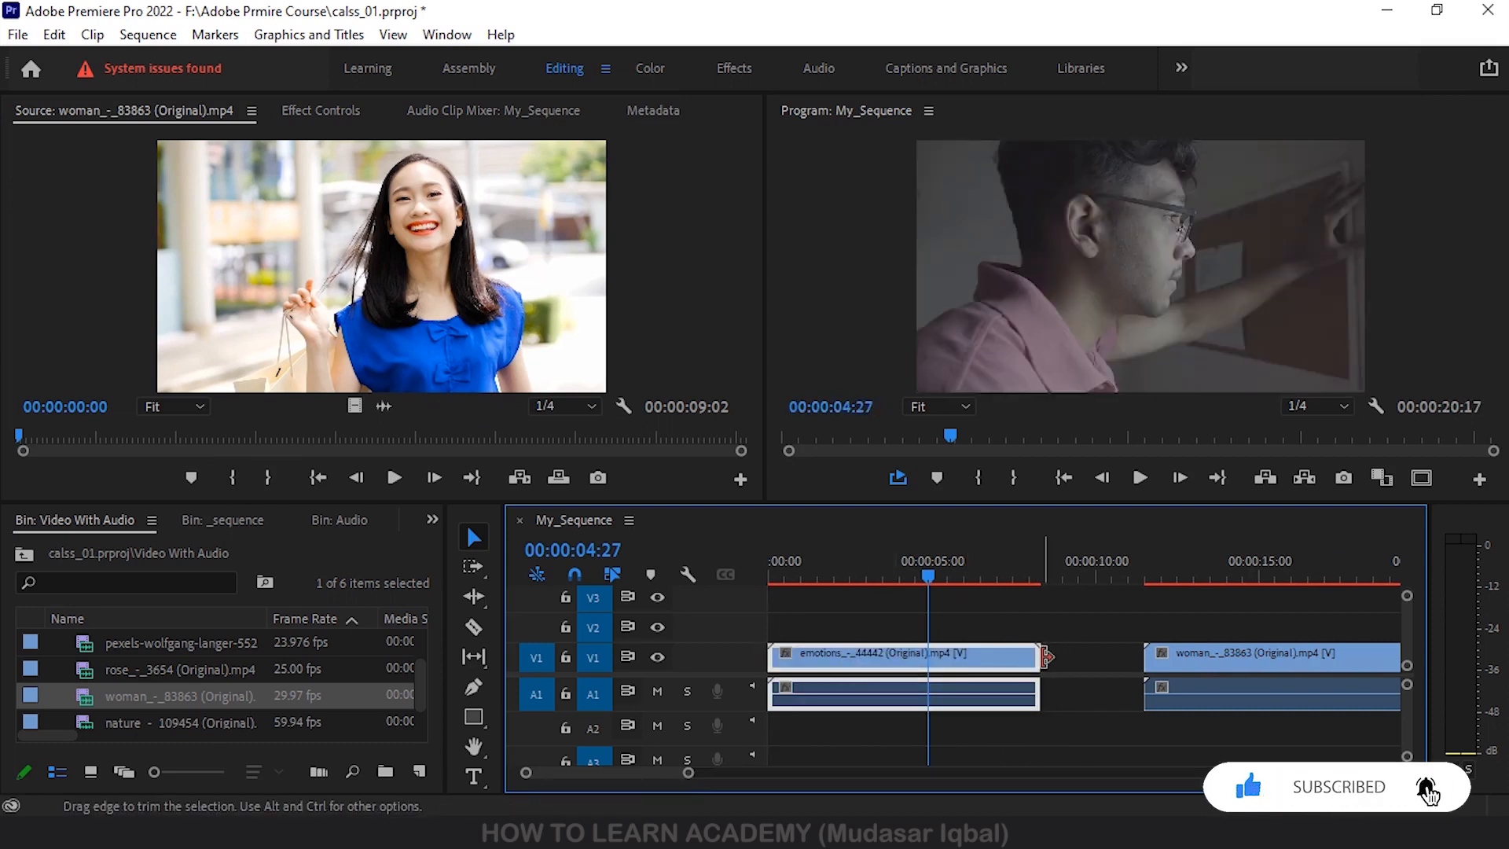
pyautogui.moveTo(932, 582); pyautogui.dragTo(823, 605)
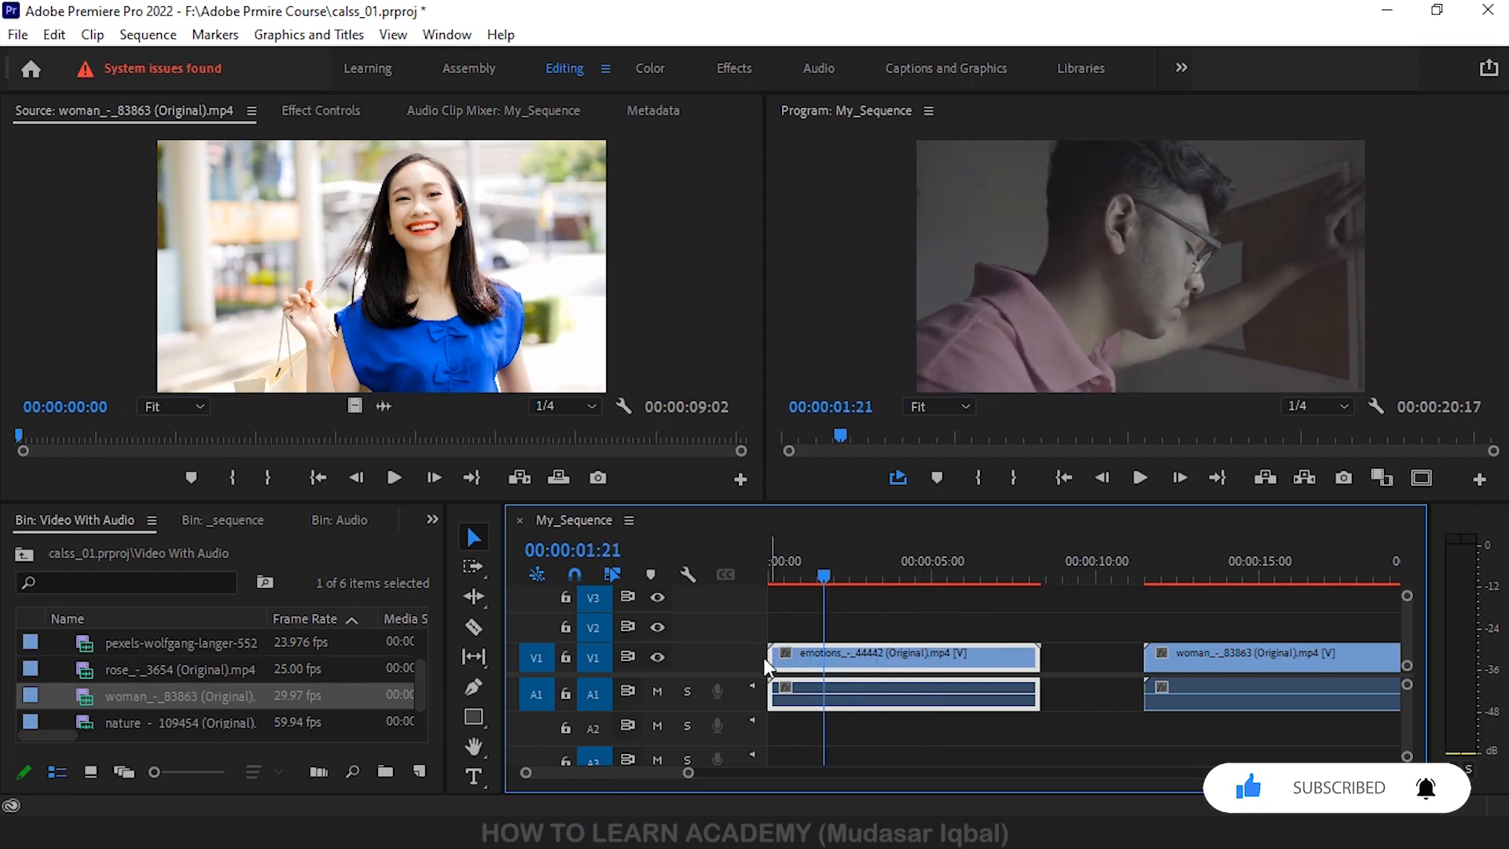
pyautogui.moveTo(776, 655); pyautogui.dragTo(824, 656)
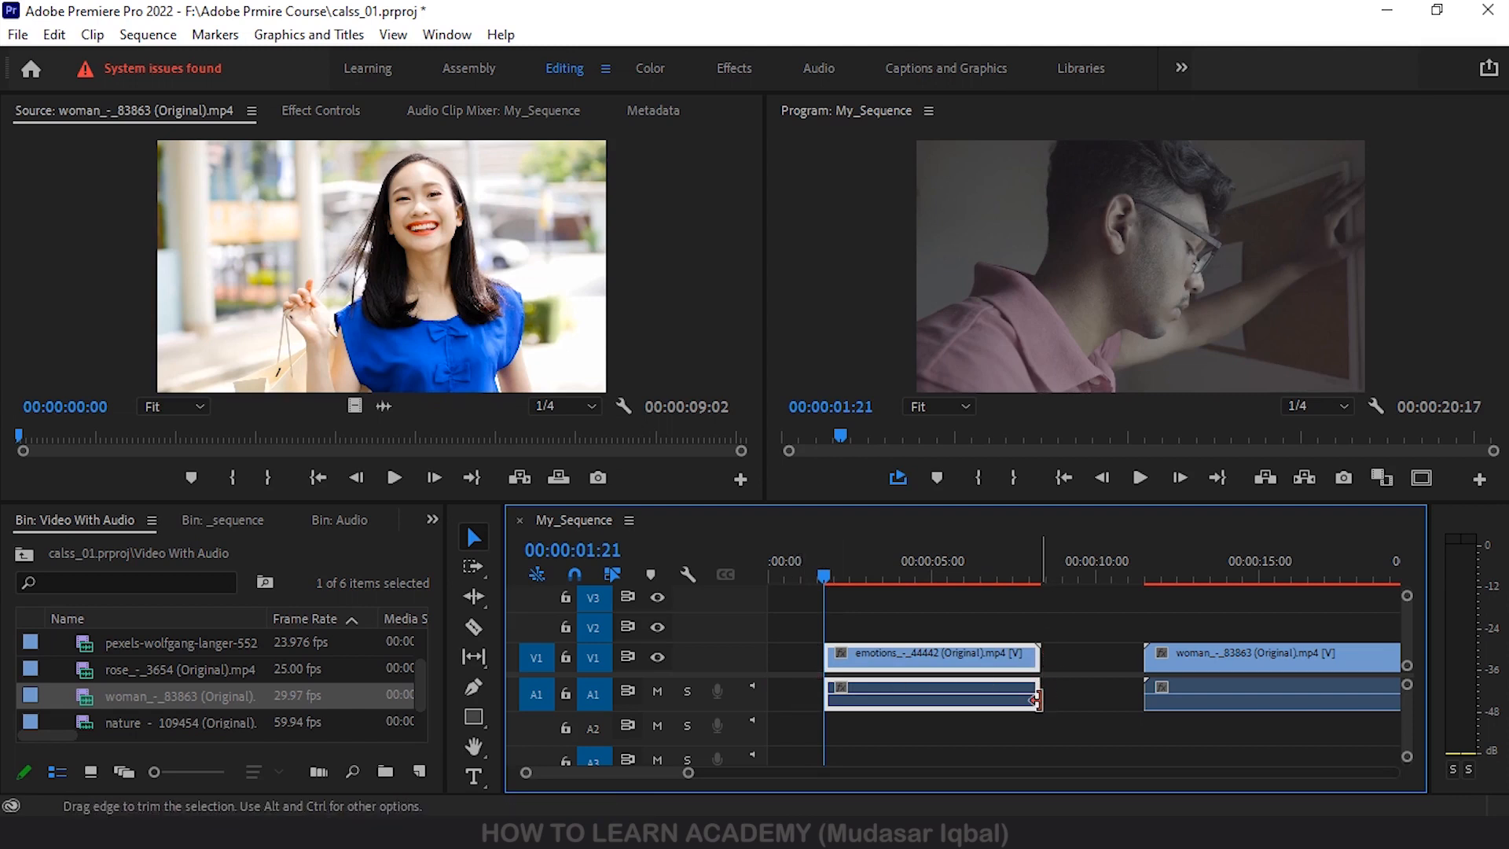
pyautogui.moveTo(1036, 665); pyautogui.dragTo(935, 669)
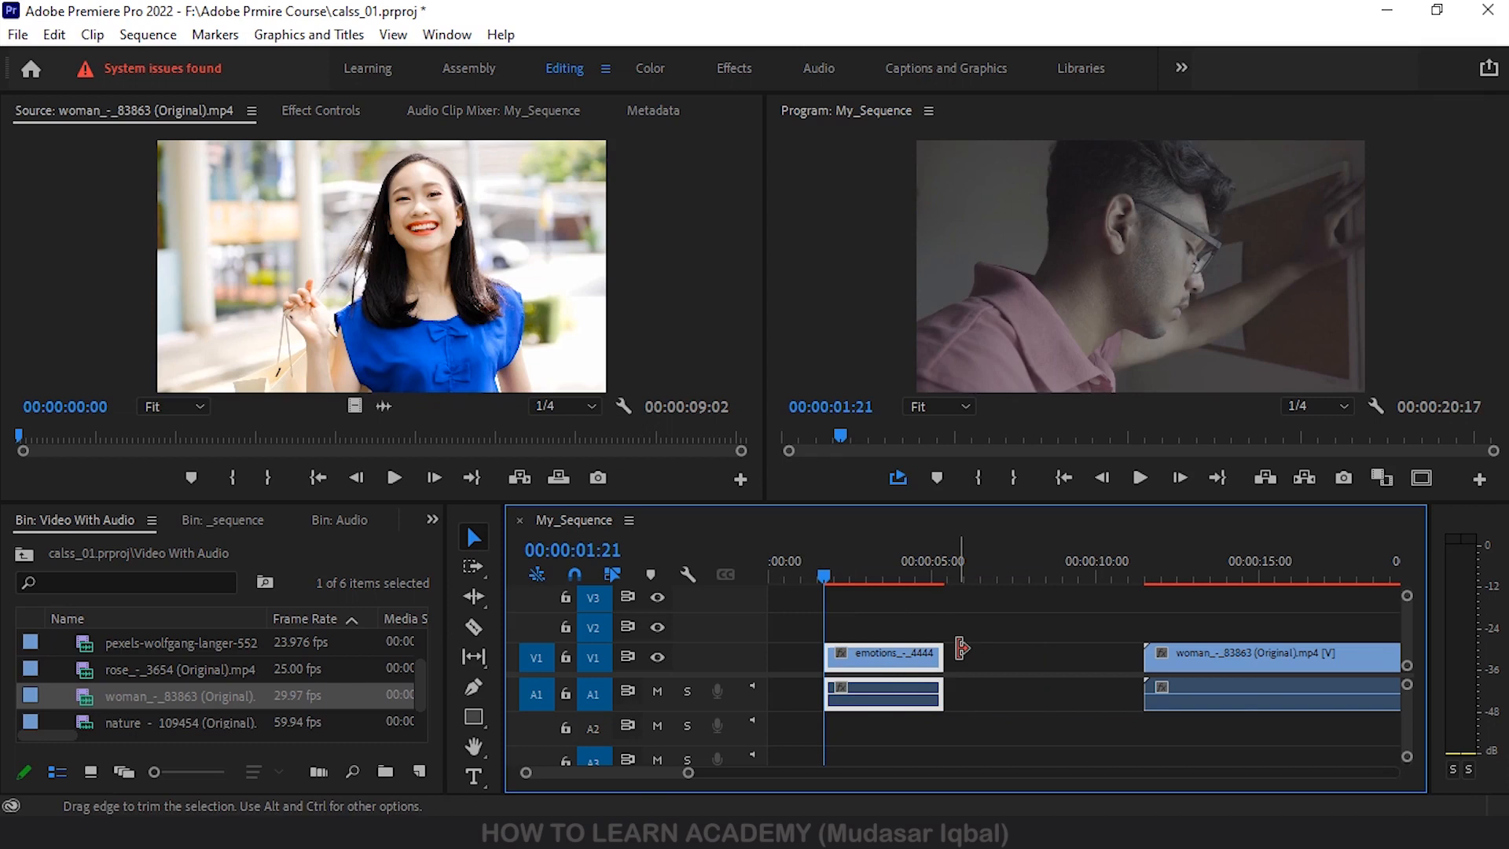
# - Shift the trimmed emotions clip to start at about 3 seconds and extend its end to about 7 seconds
pyautogui.moveTo(822, 574); pyautogui.dragTo(883, 594)
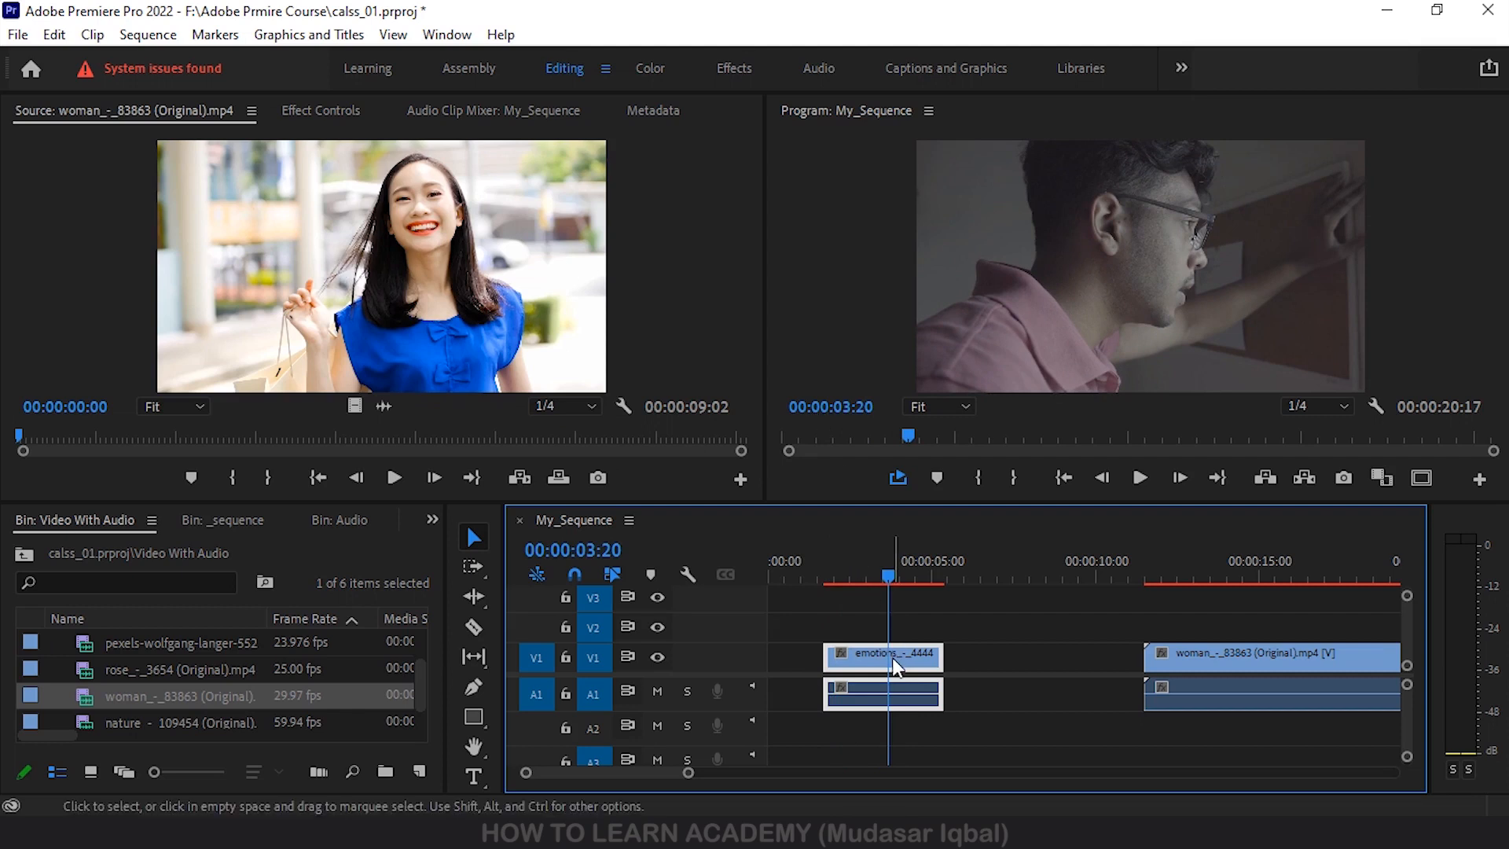
pyautogui.moveTo(912, 658); pyautogui.dragTo(1001, 668)
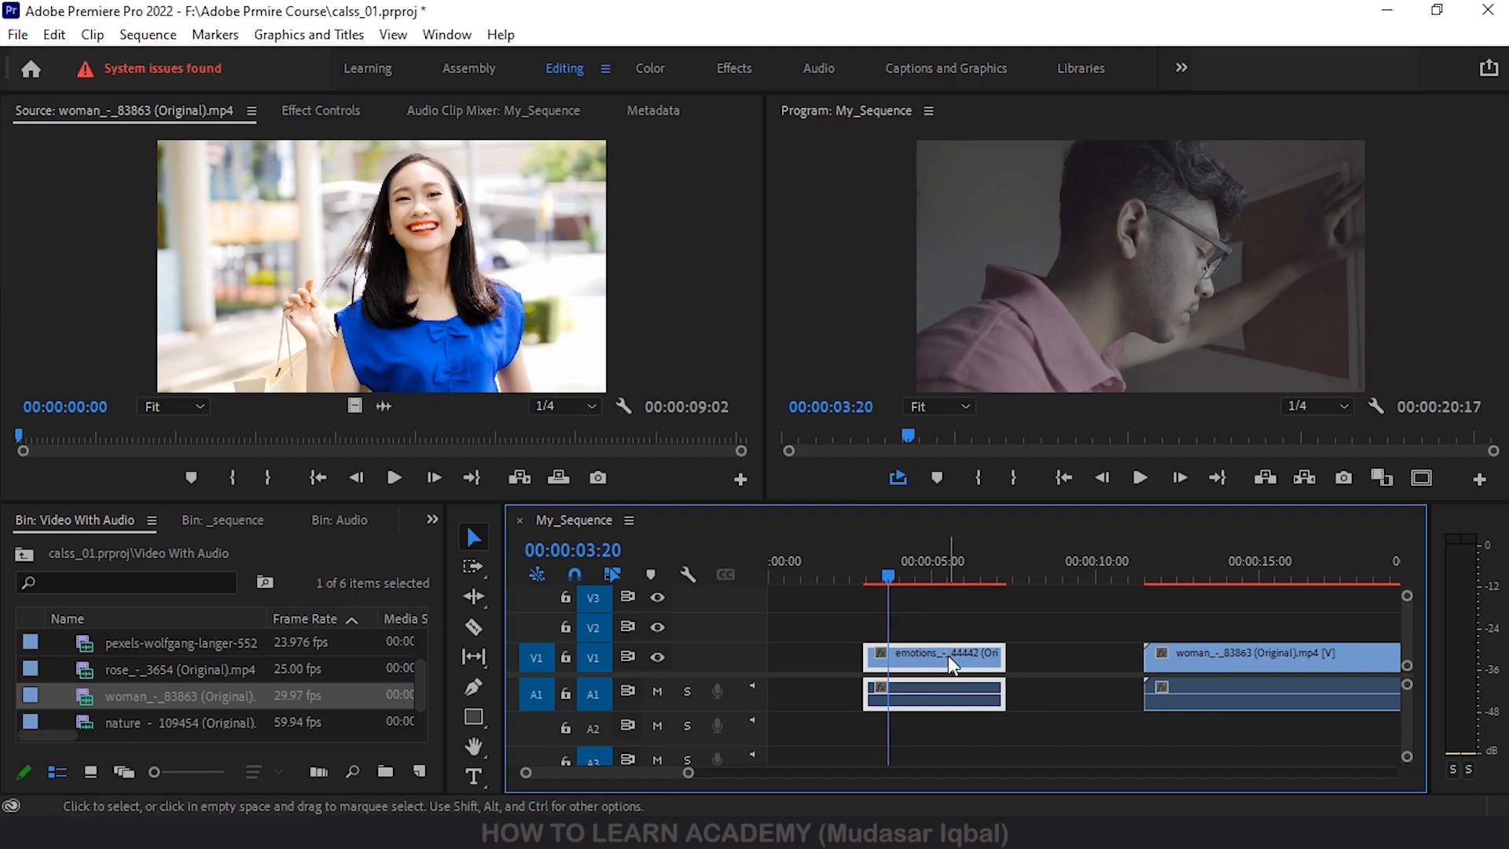
pyautogui.moveTo(947, 655)
# - Extend the emotions clip's start back to the beginning of its source footage, at about 1 second
pyautogui.click(867, 653)
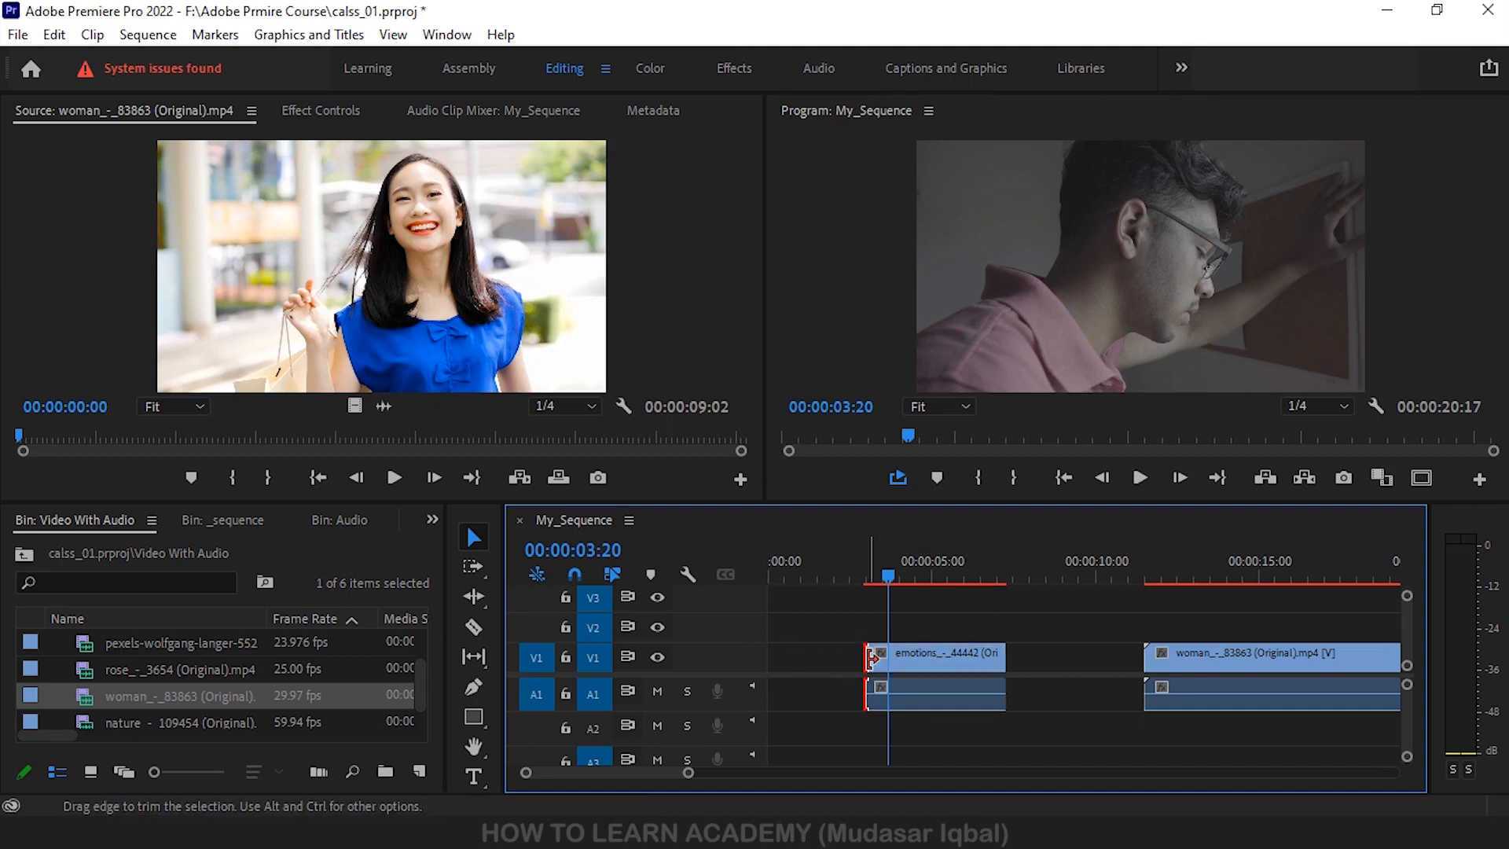
pyautogui.moveTo(870, 657); pyautogui.dragTo(814, 657)
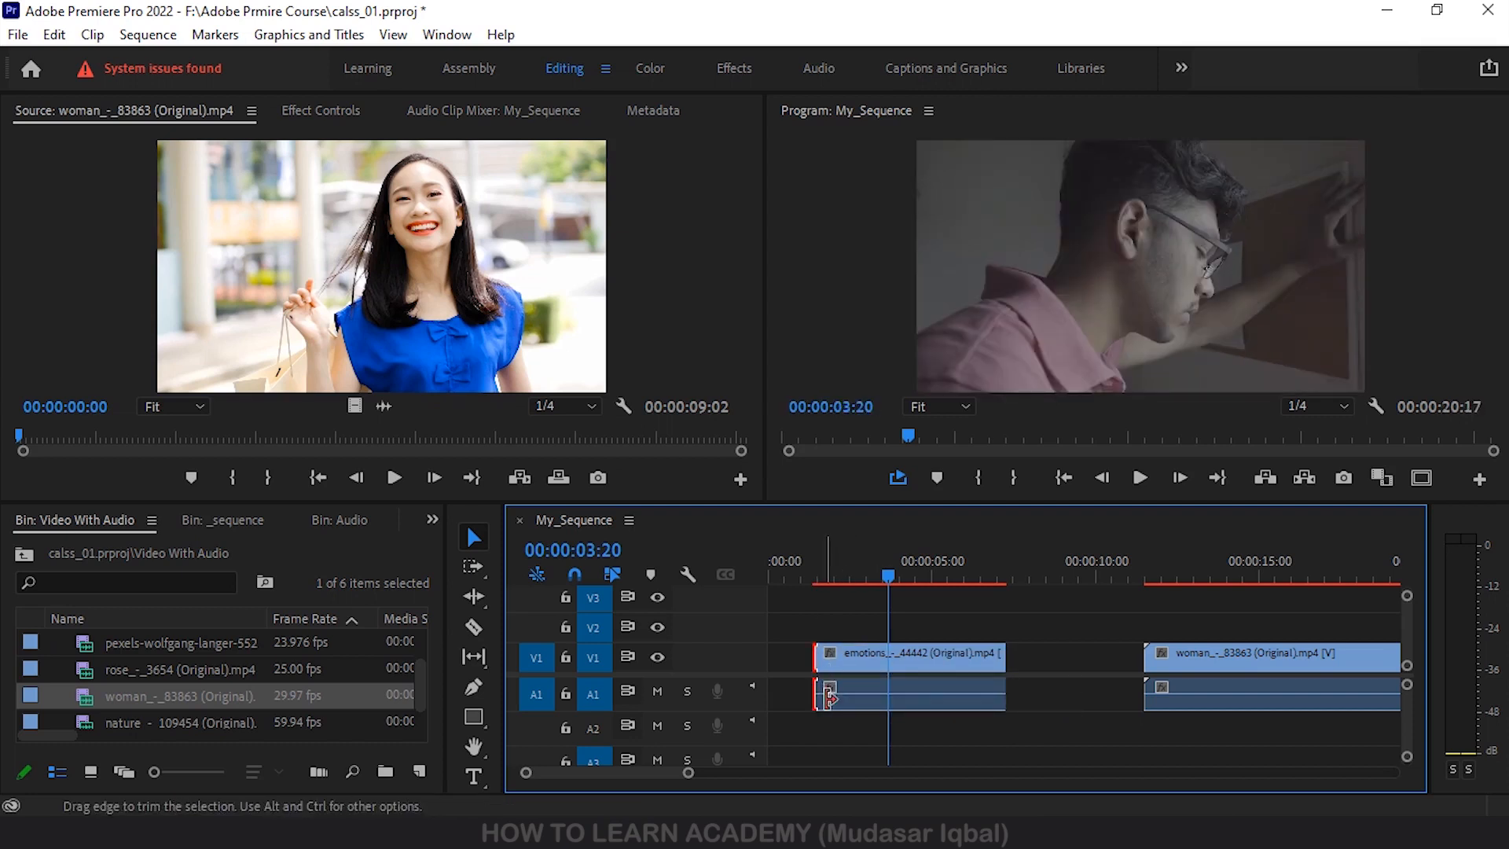
pyautogui.moveTo(886, 575); pyautogui.dragTo(841, 581)
pyautogui.moveTo(815, 651); pyautogui.dragTo(759, 652)
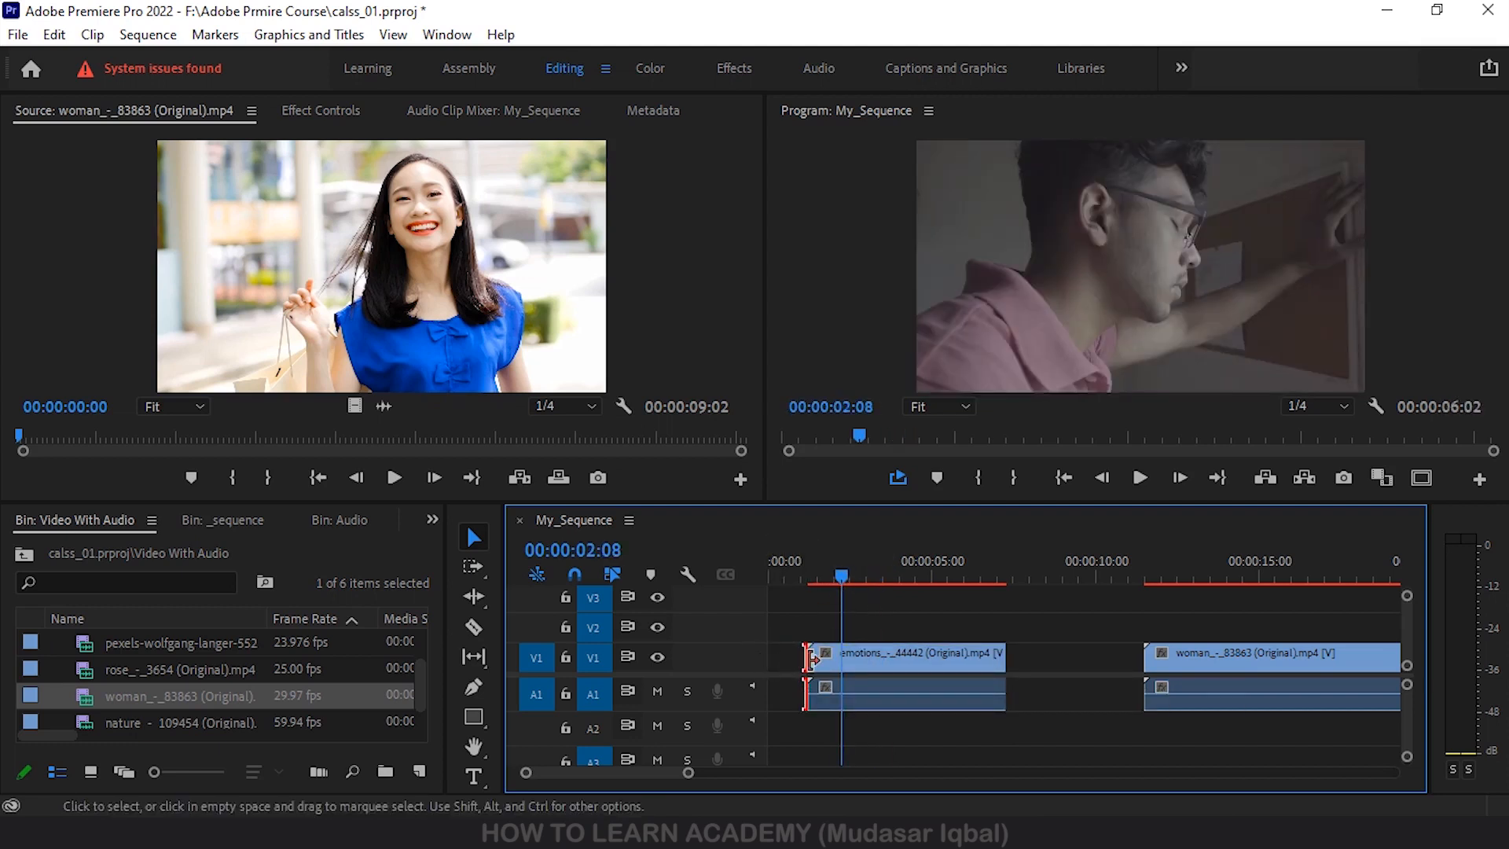
pyautogui.click(890, 648)
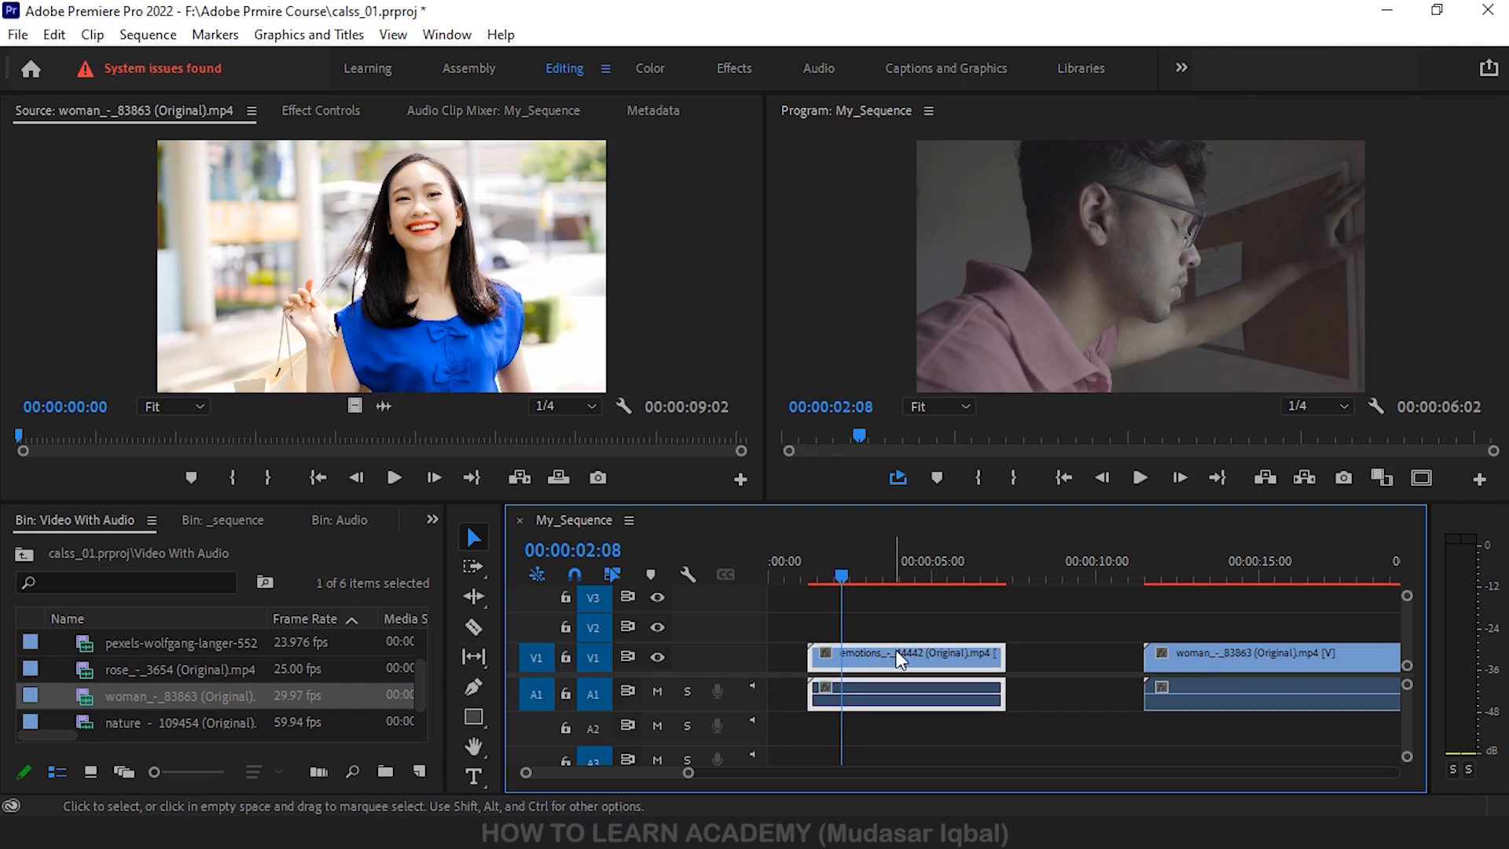
pyautogui.click(899, 619)
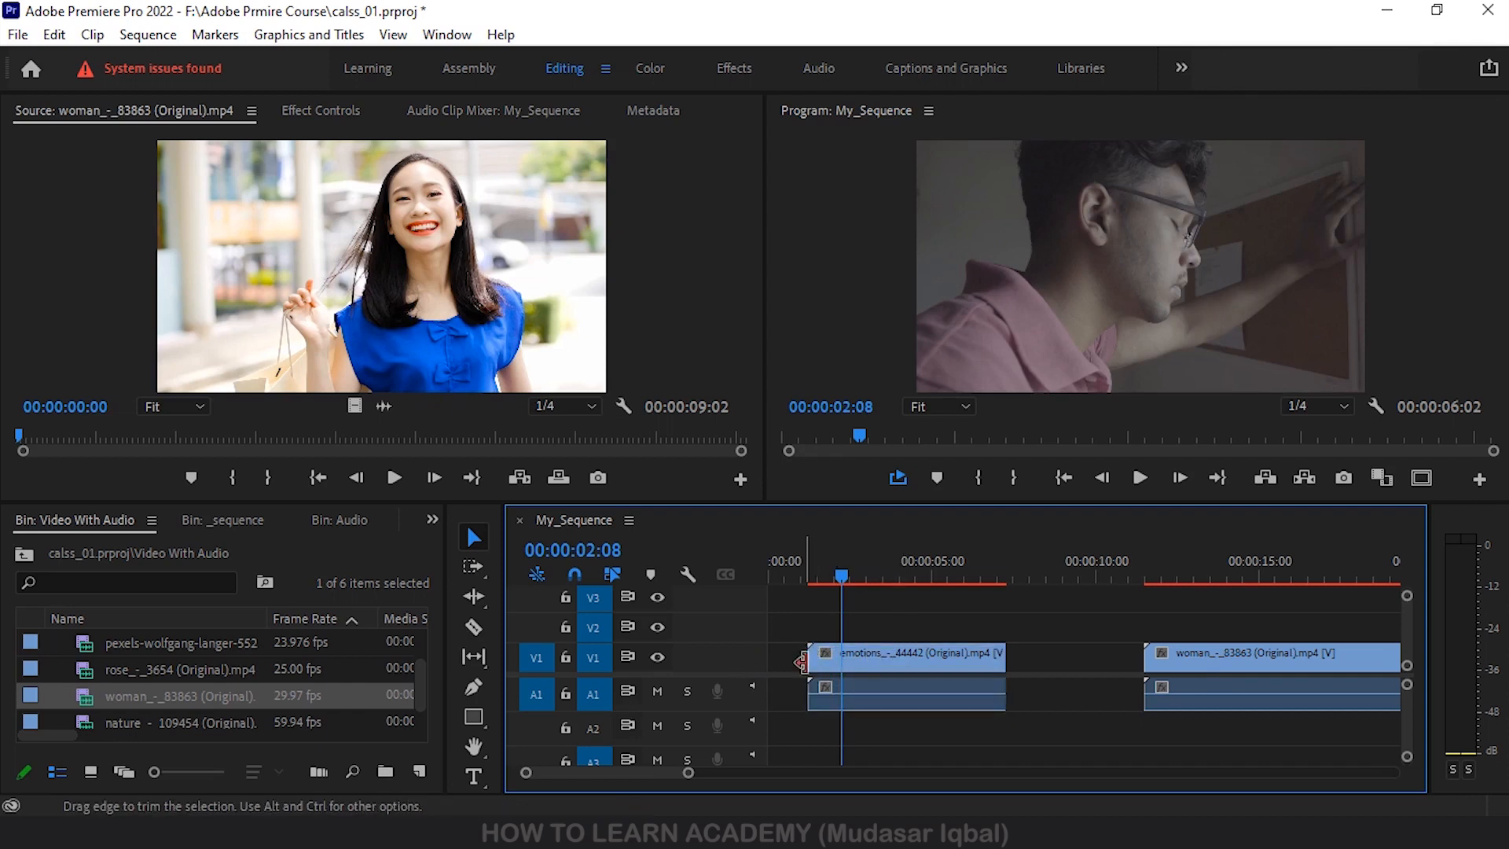
# - Extend the emotions clip's end to the full length of its footage, at about 9.5 seconds, and select the clip
pyautogui.moveTo(814, 662)
pyautogui.mouseDown()
pyautogui.moveTo(777, 664)
pyautogui.moveTo(798, 669)
pyautogui.mouseUp()
pyautogui.moveTo(1003, 670); pyautogui.dragTo(1112, 673)
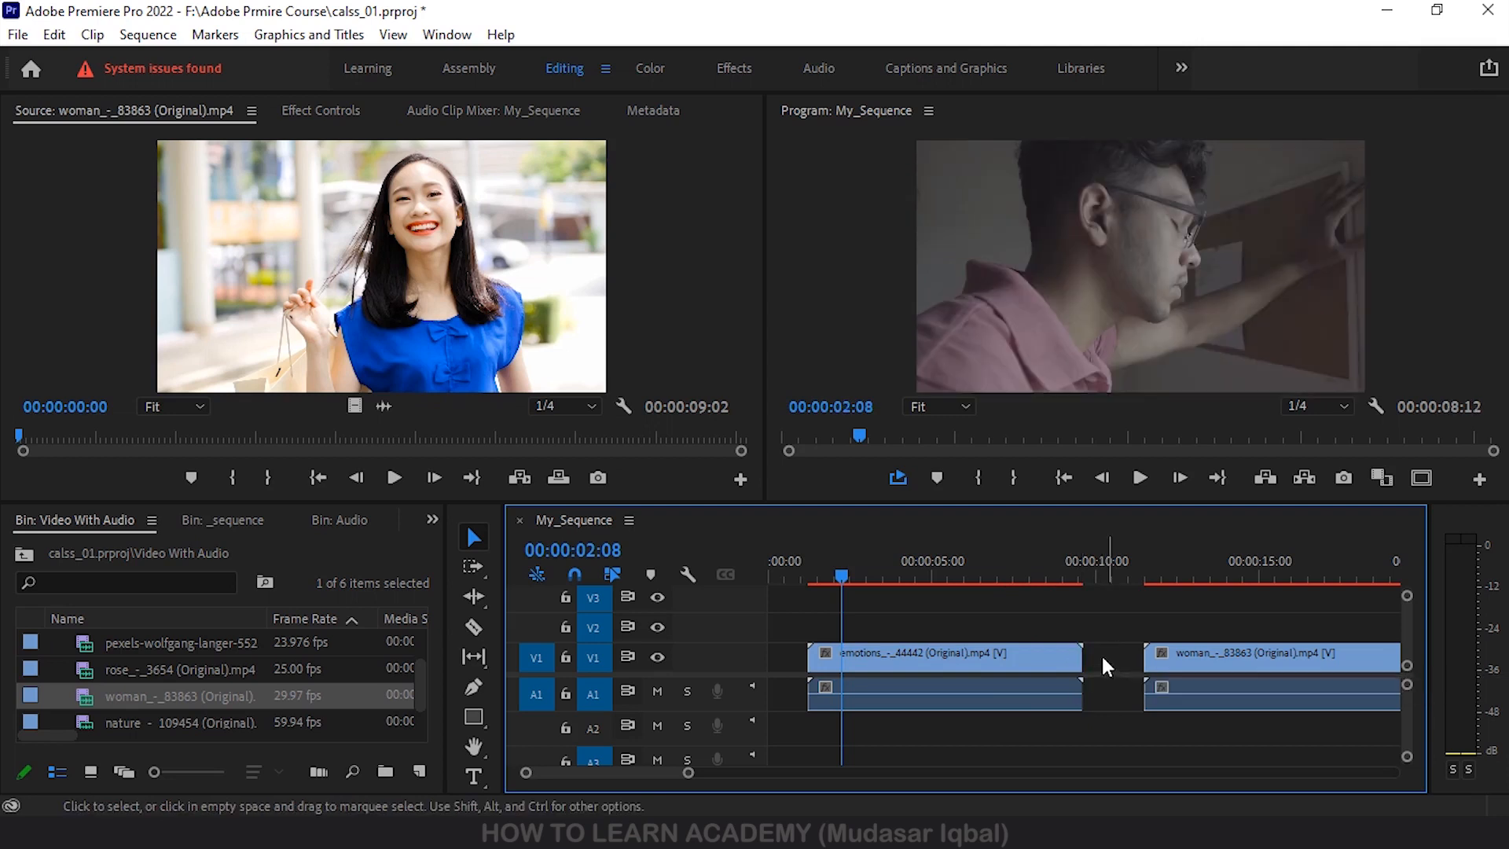
pyautogui.click(890, 660)
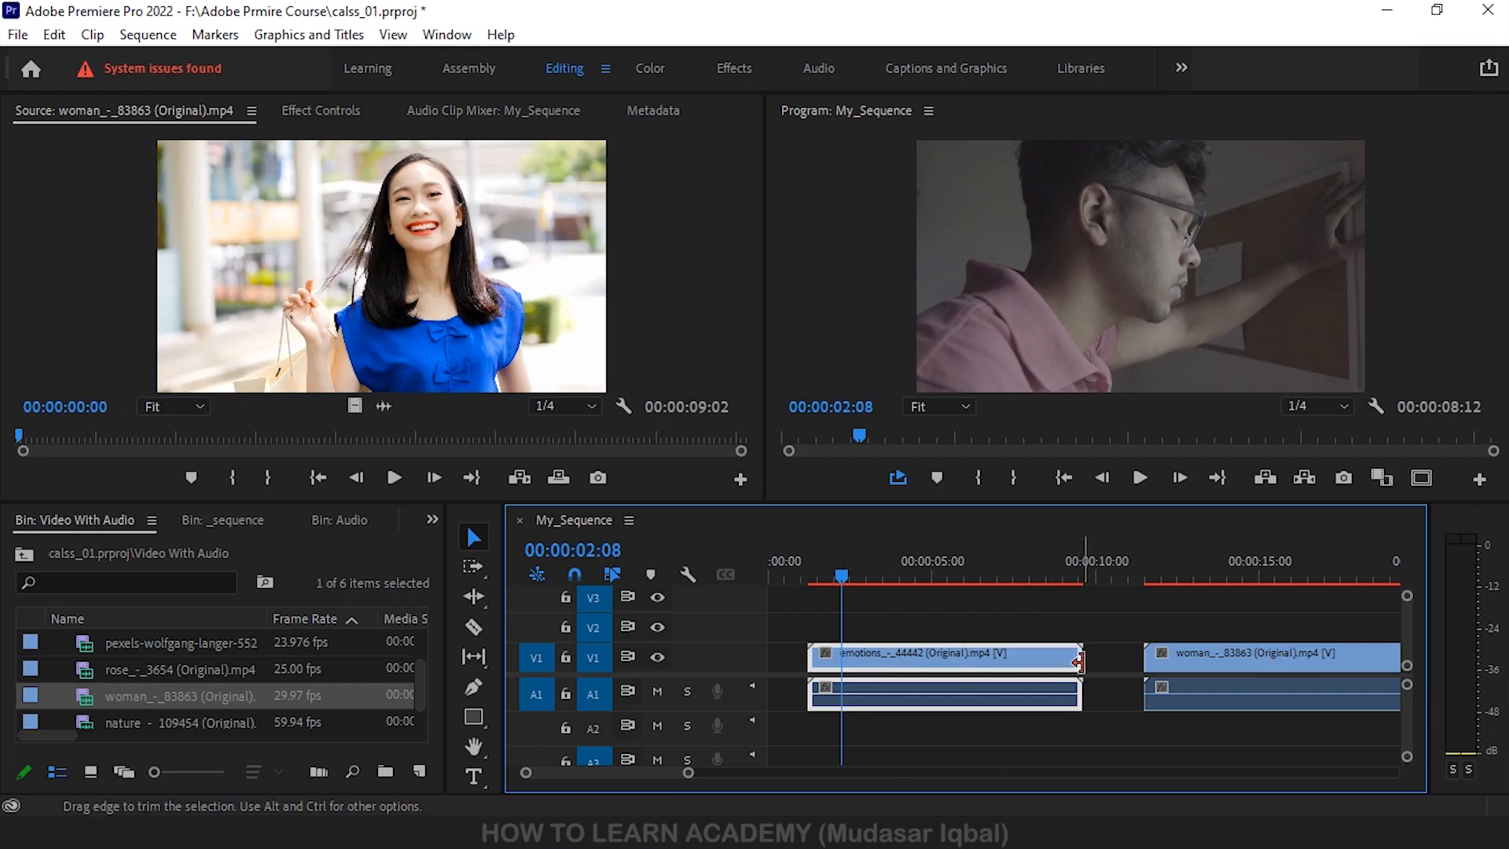
# - Try to extend the emotions clip's end past the full length of its footage, and deselect the clip
pyautogui.moveTo(1078, 663); pyautogui.dragTo(1132, 667)
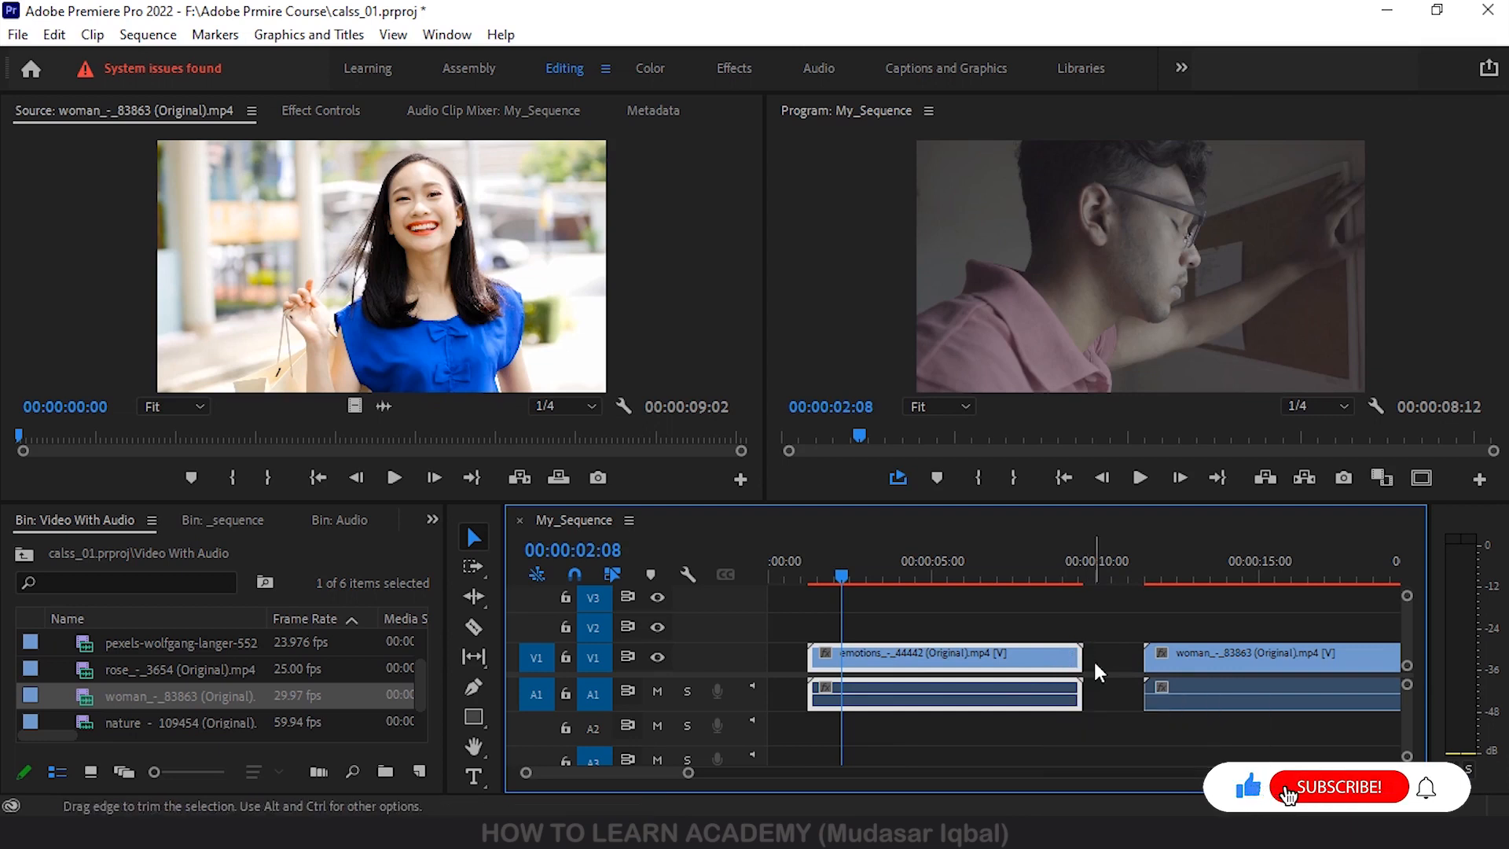
pyautogui.moveTo(1080, 664)
pyautogui.mouseDown()
pyautogui.moveTo(1132, 666)
pyautogui.moveTo(1079, 660)
pyautogui.mouseUp()
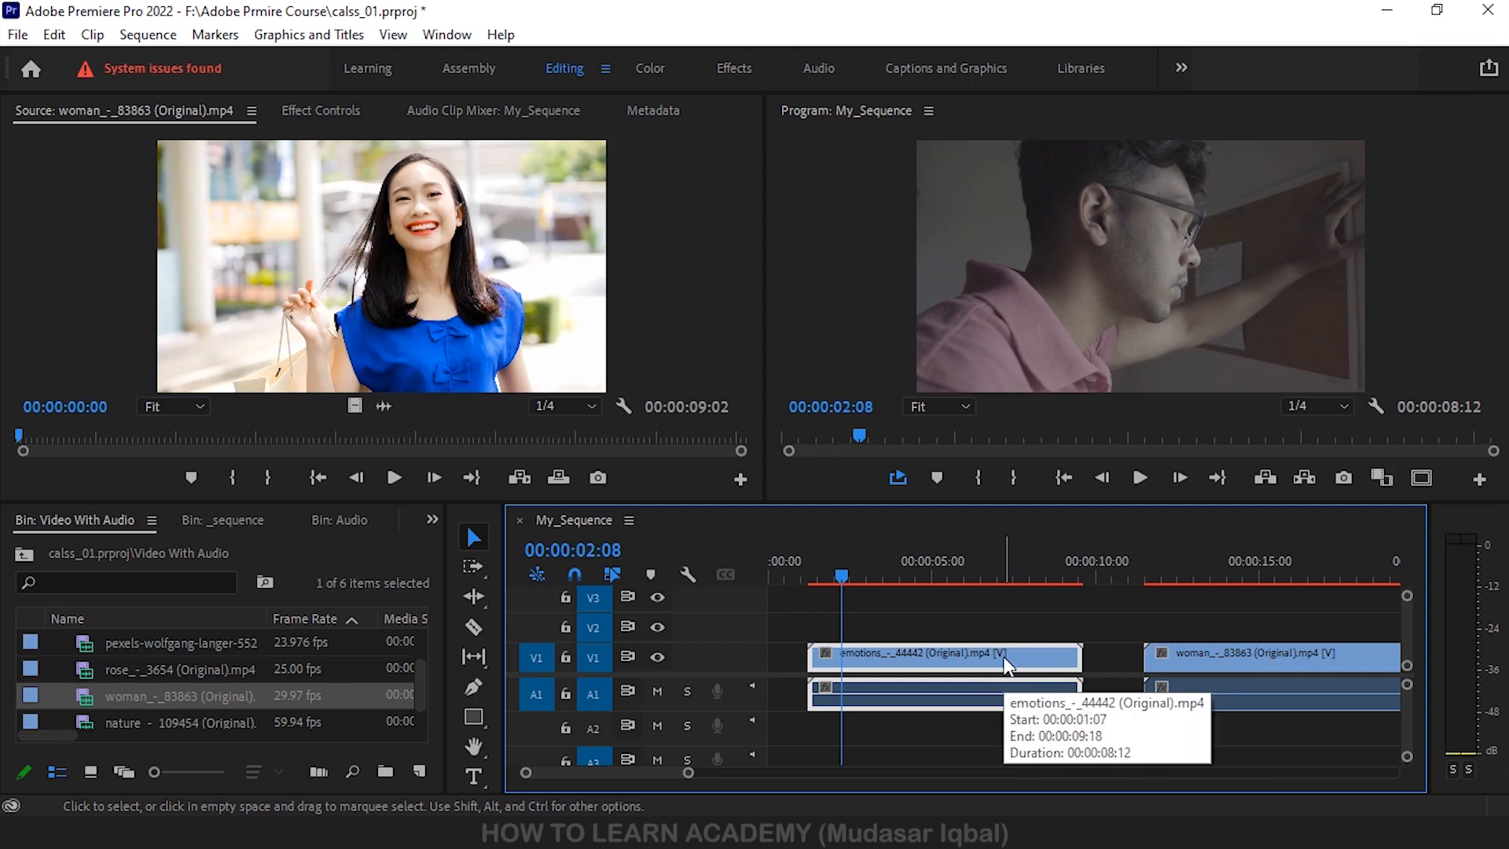
pyautogui.click(1105, 653)
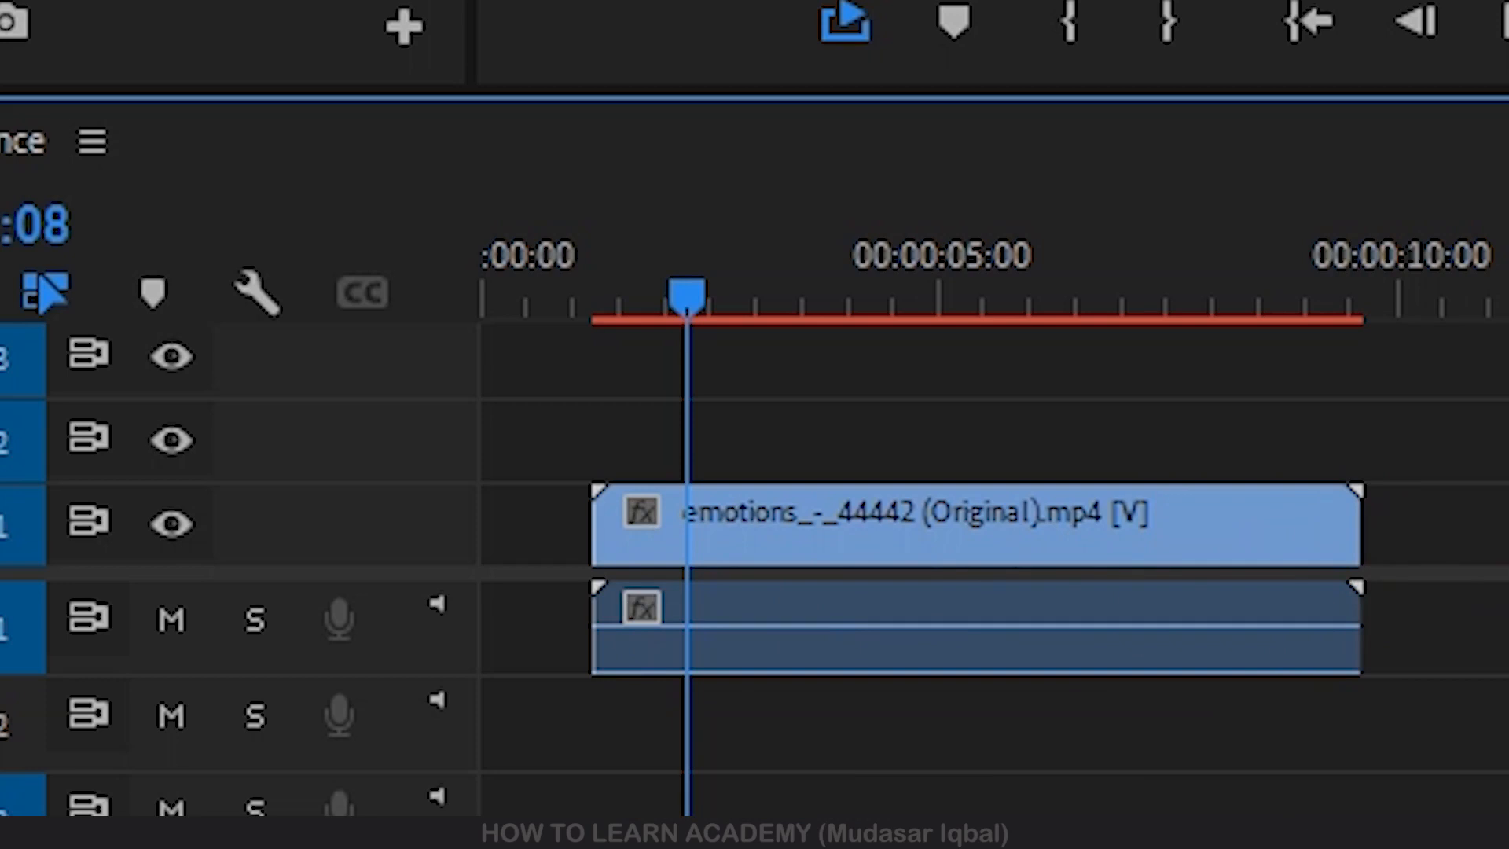
# - Trim the emotions clip's end to about 6 seconds and its start to about 3 seconds, and select the clip
pyautogui.moveTo(310, 521); pyautogui.dragTo(5, 566)
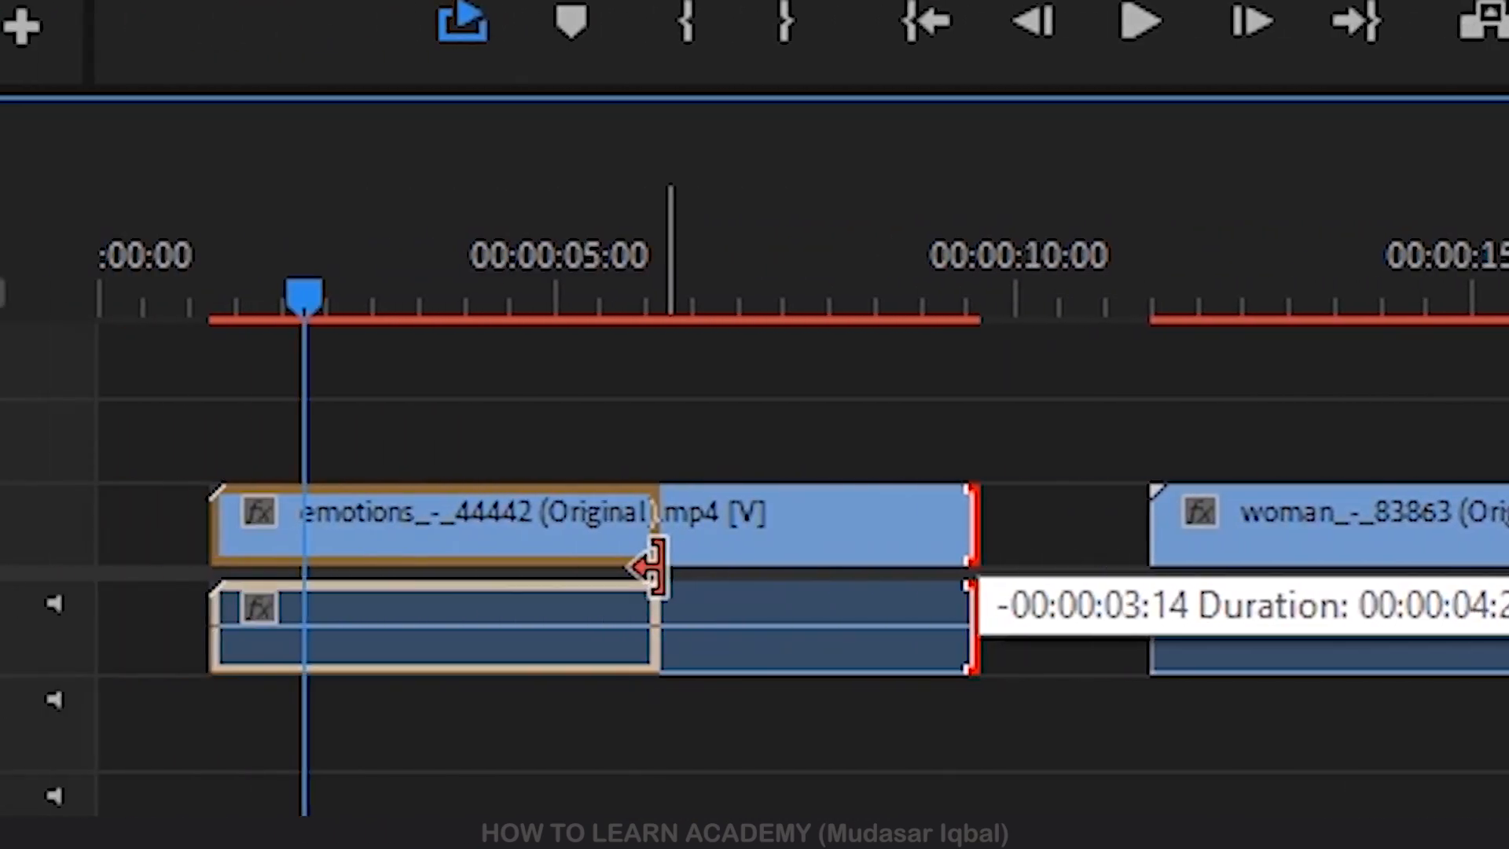
pyautogui.click(810, 542)
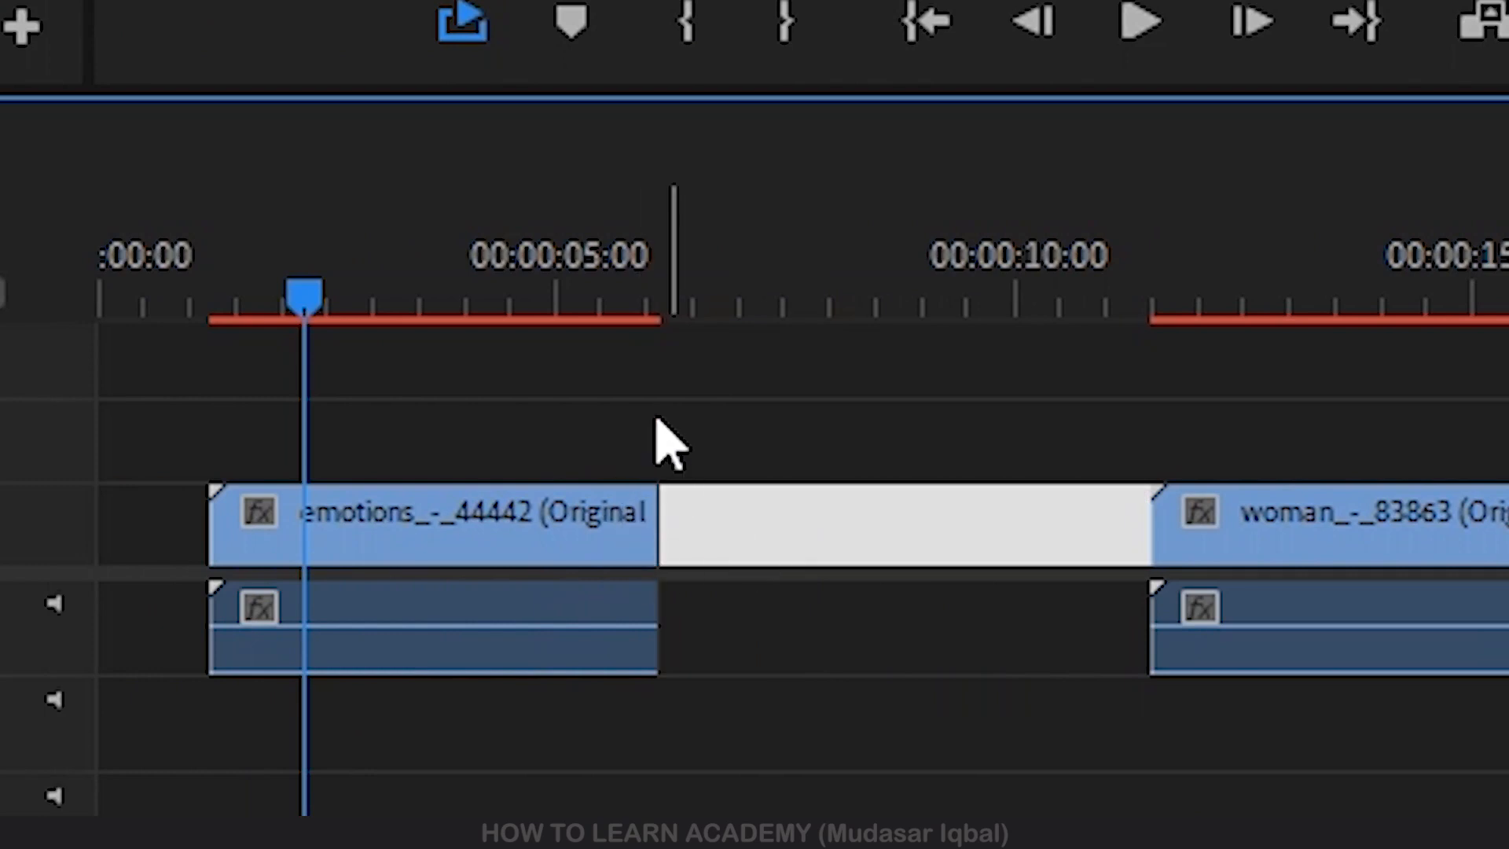
pyautogui.click(665, 441)
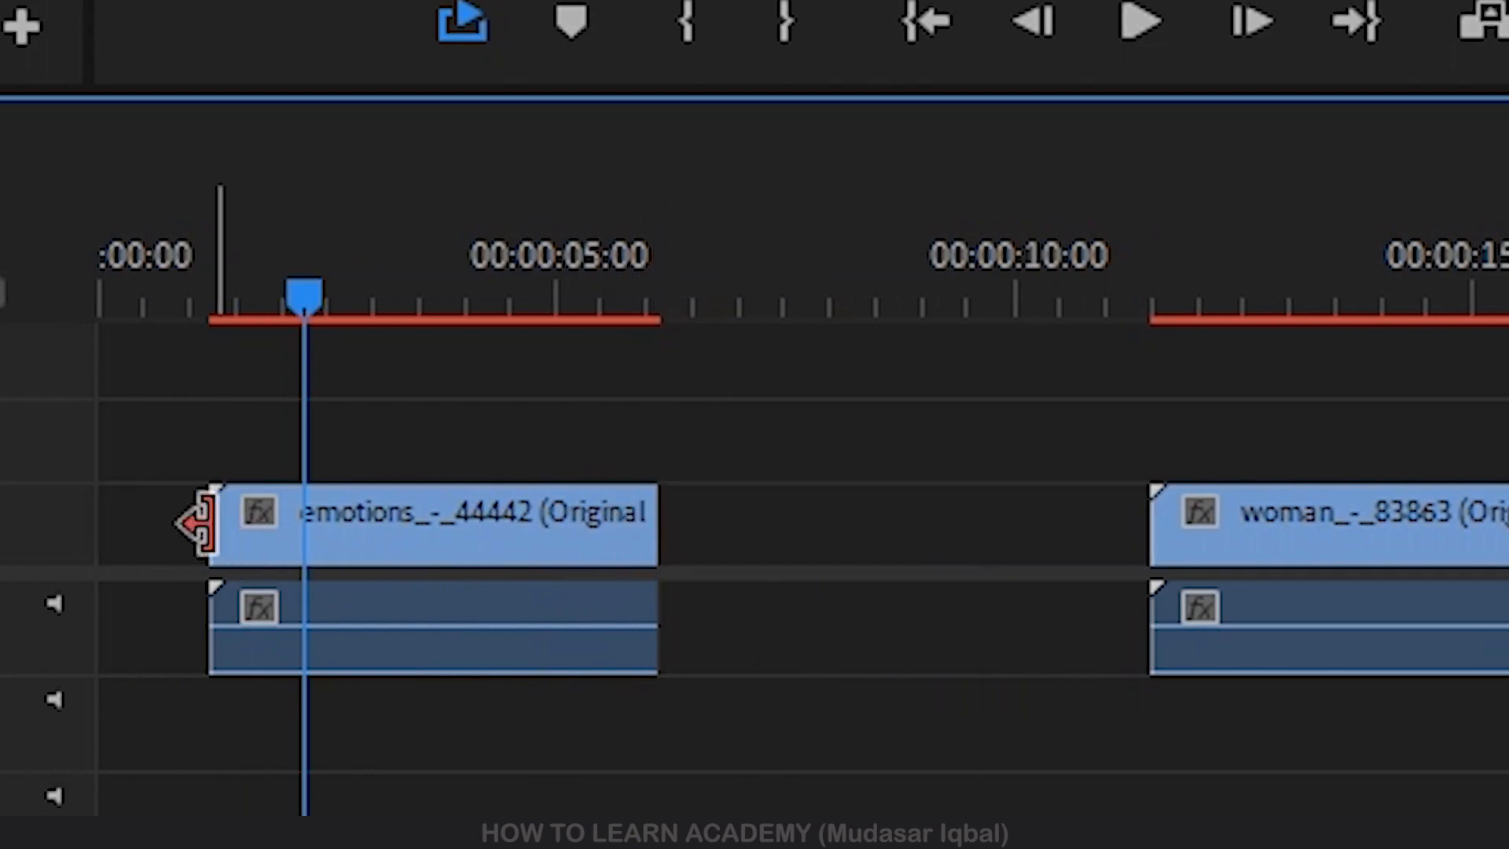
pyautogui.moveTo(244, 532); pyautogui.dragTo(397, 542)
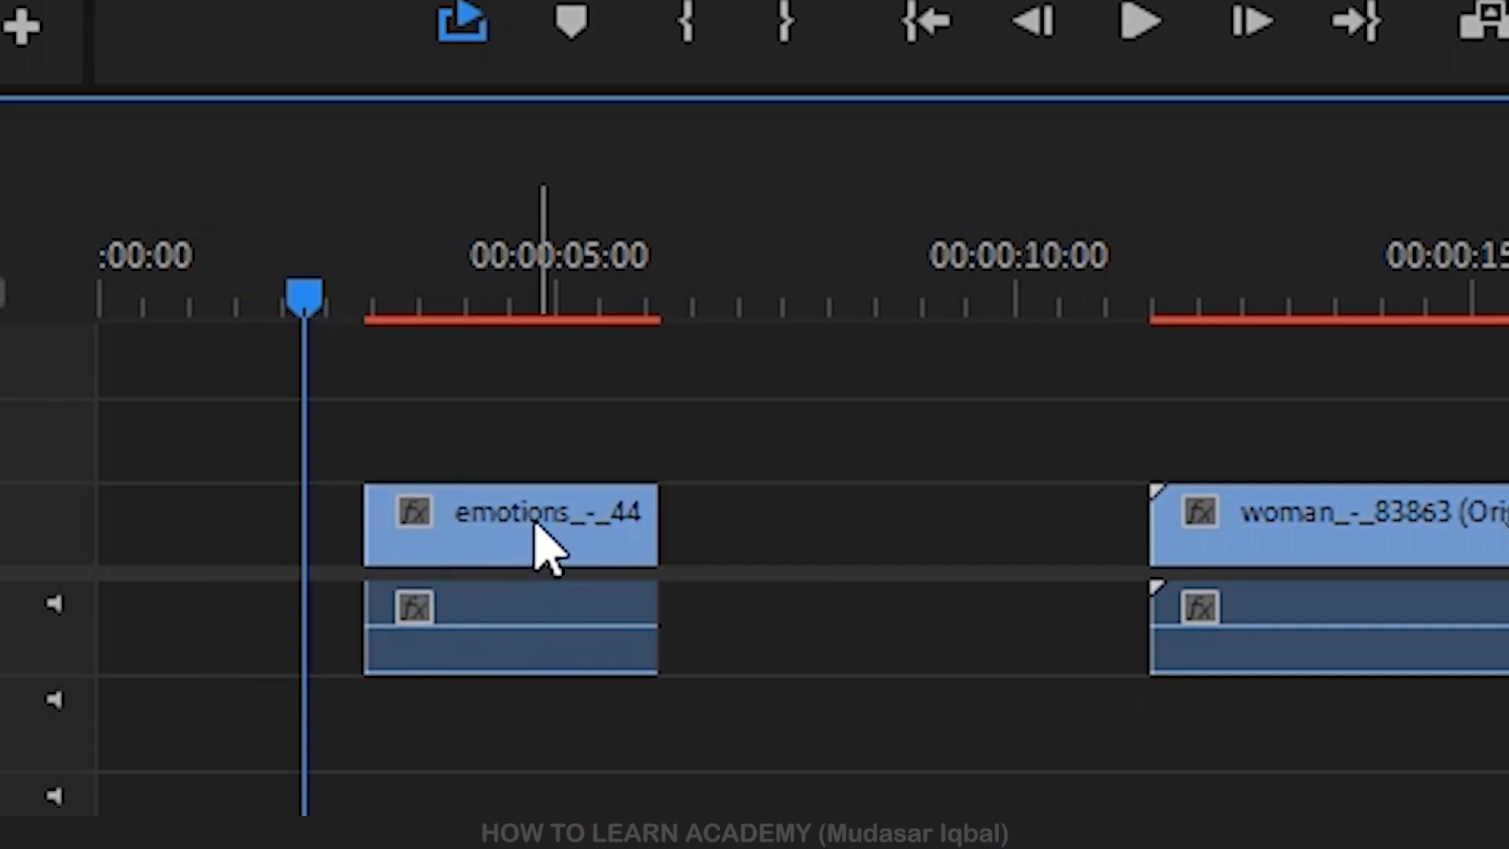
pyautogui.click(484, 547)
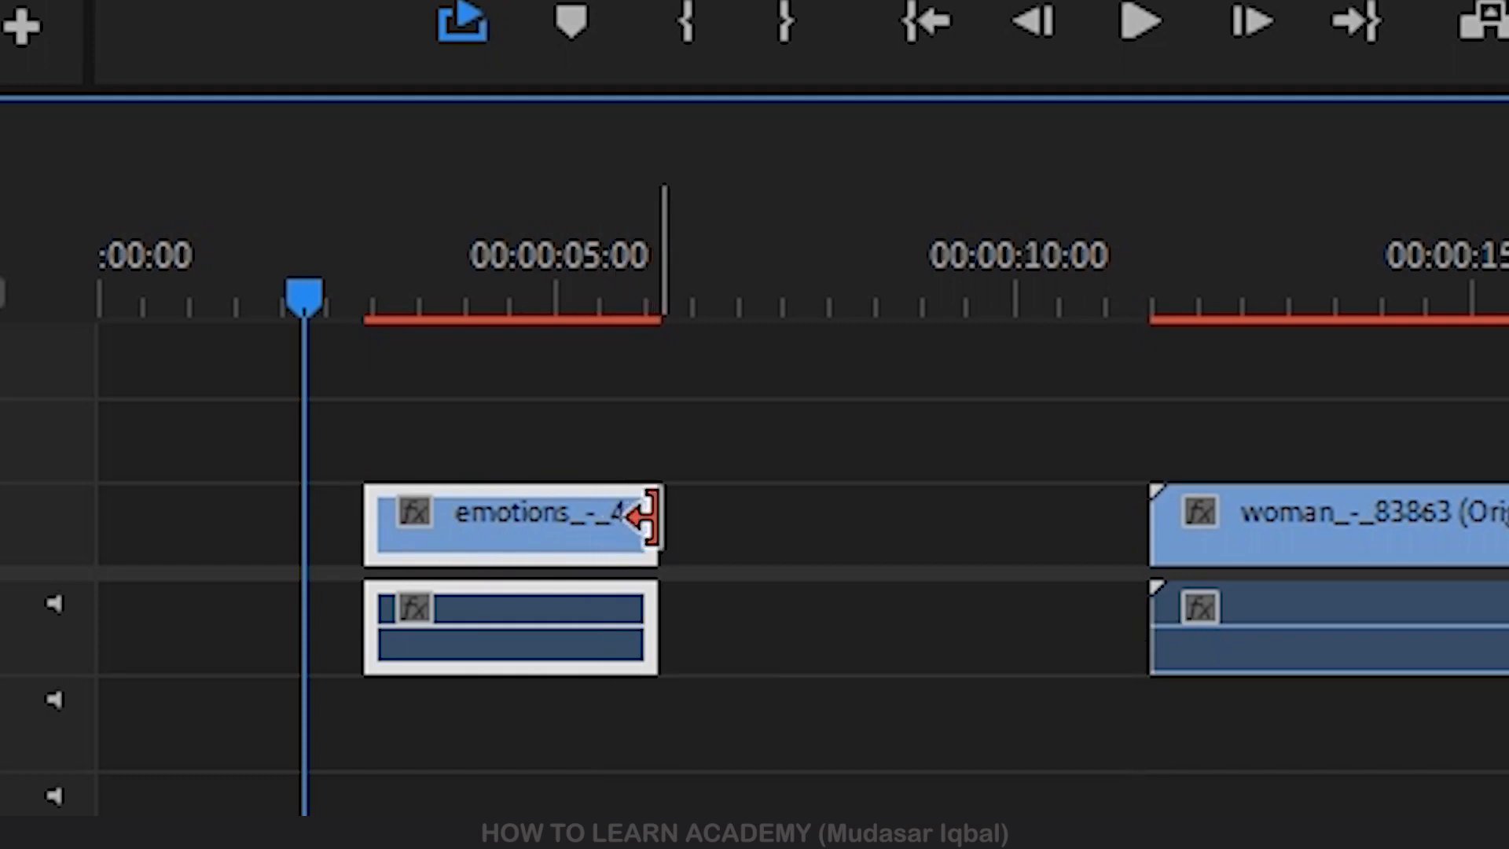
# - Extend the emotions clip's end to about 6.5 seconds and its start back to the beginning of its footage, at about 1 second
pyautogui.moveTo(643, 515); pyautogui.dragTo(682, 522)
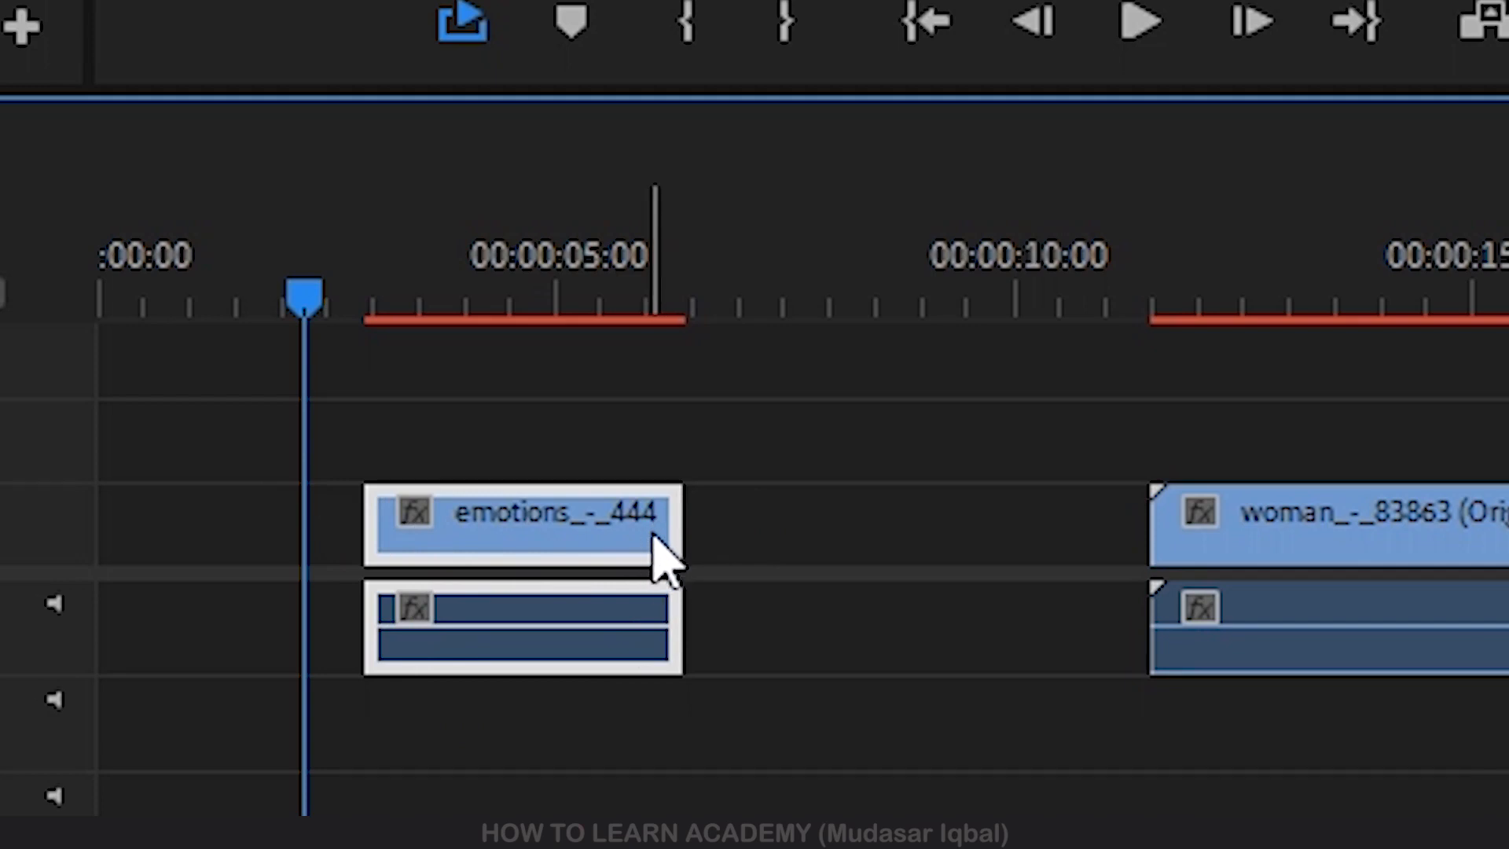
pyautogui.moveTo(366, 522); pyautogui.dragTo(168, 519)
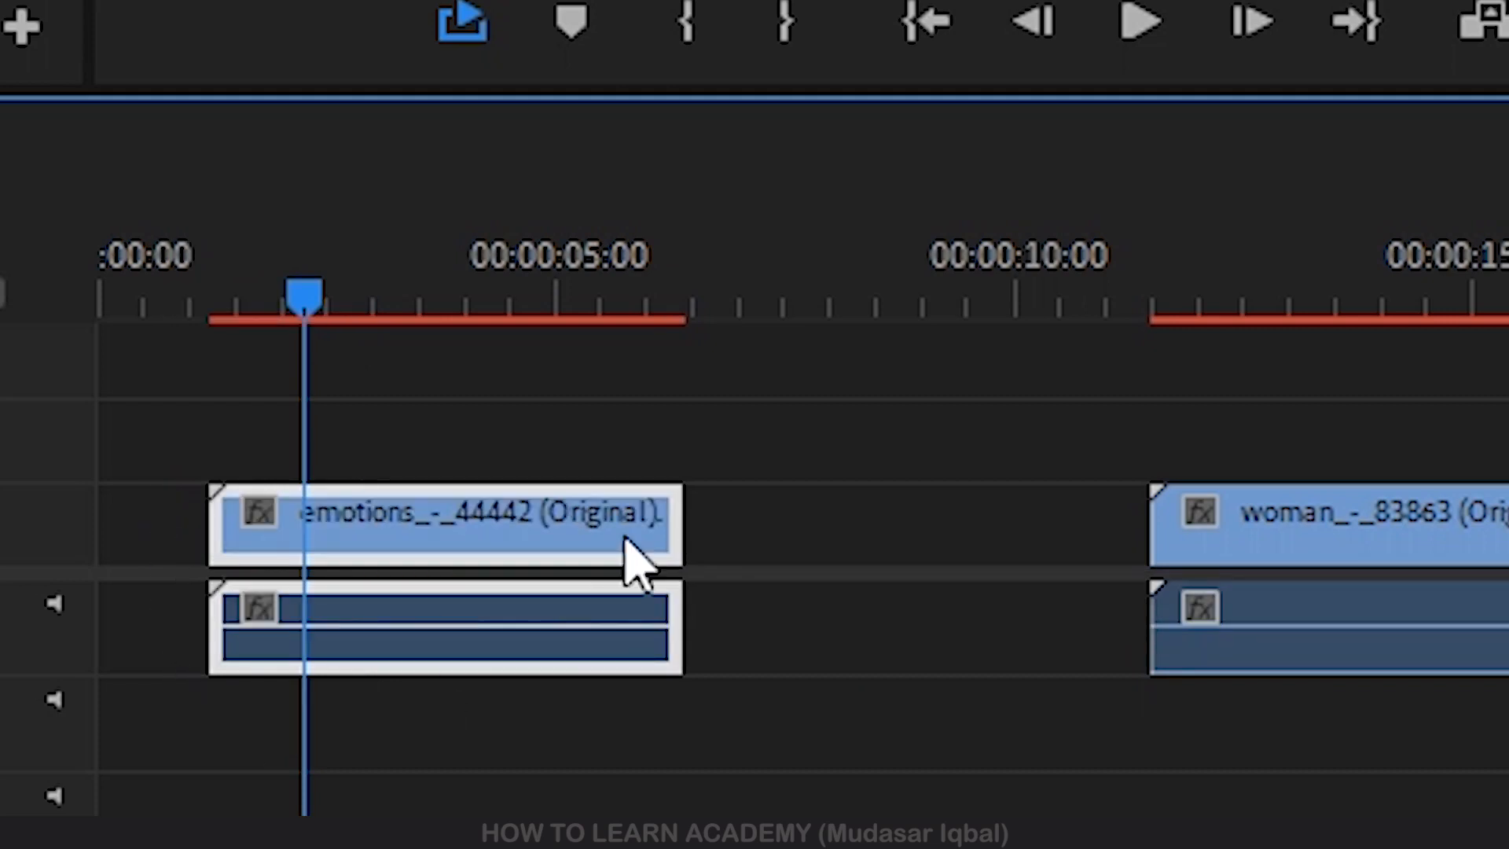
pyautogui.click(781, 462)
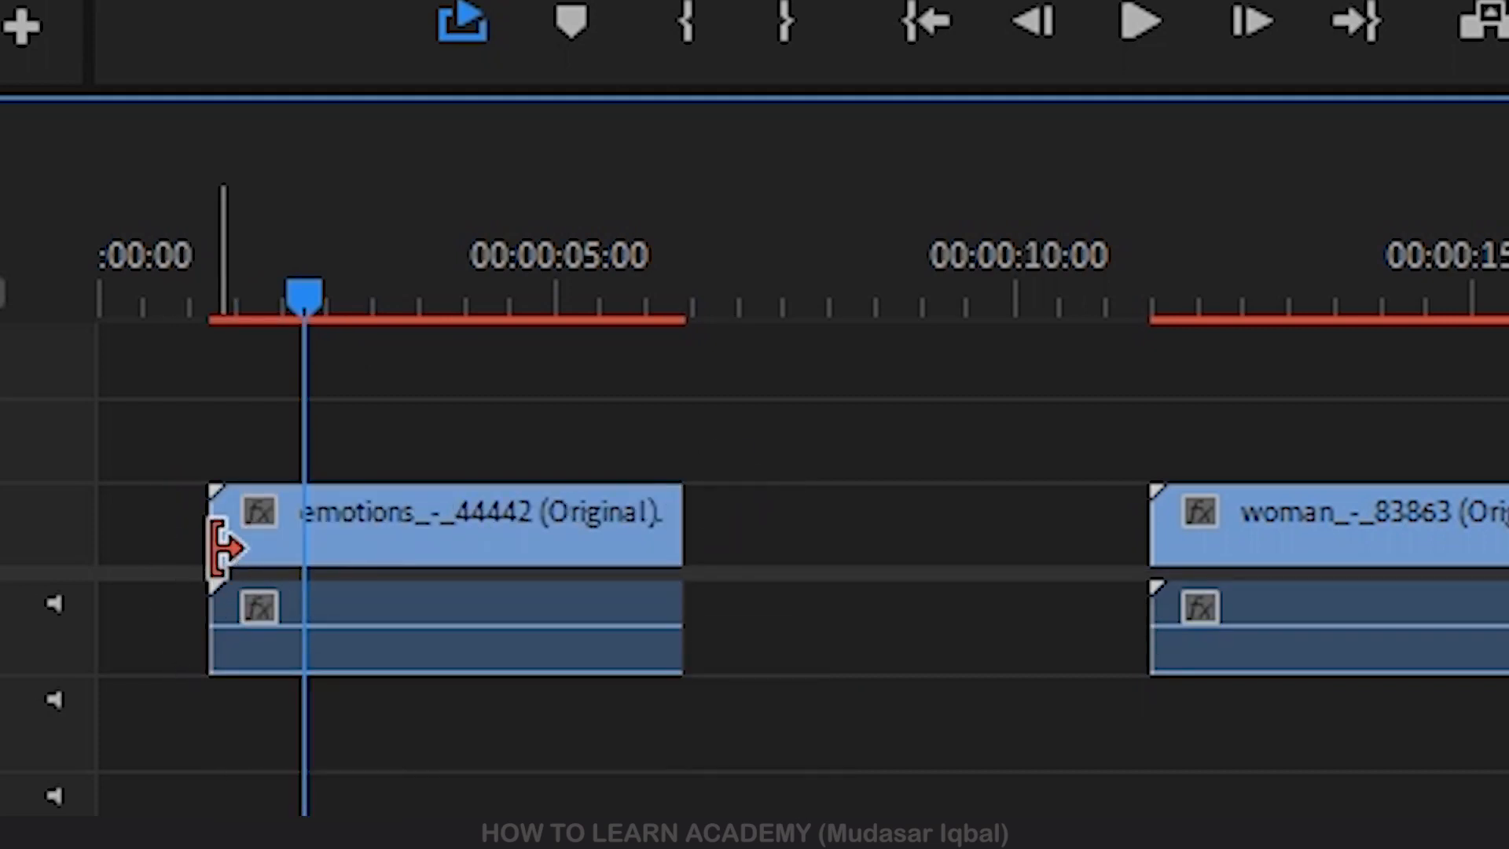
# - Try to extend the emotions clip's start past its first frame, and extend its end to the full footage length, at about 9.5 seconds
pyautogui.click(198, 527)
pyautogui.click(396, 539)
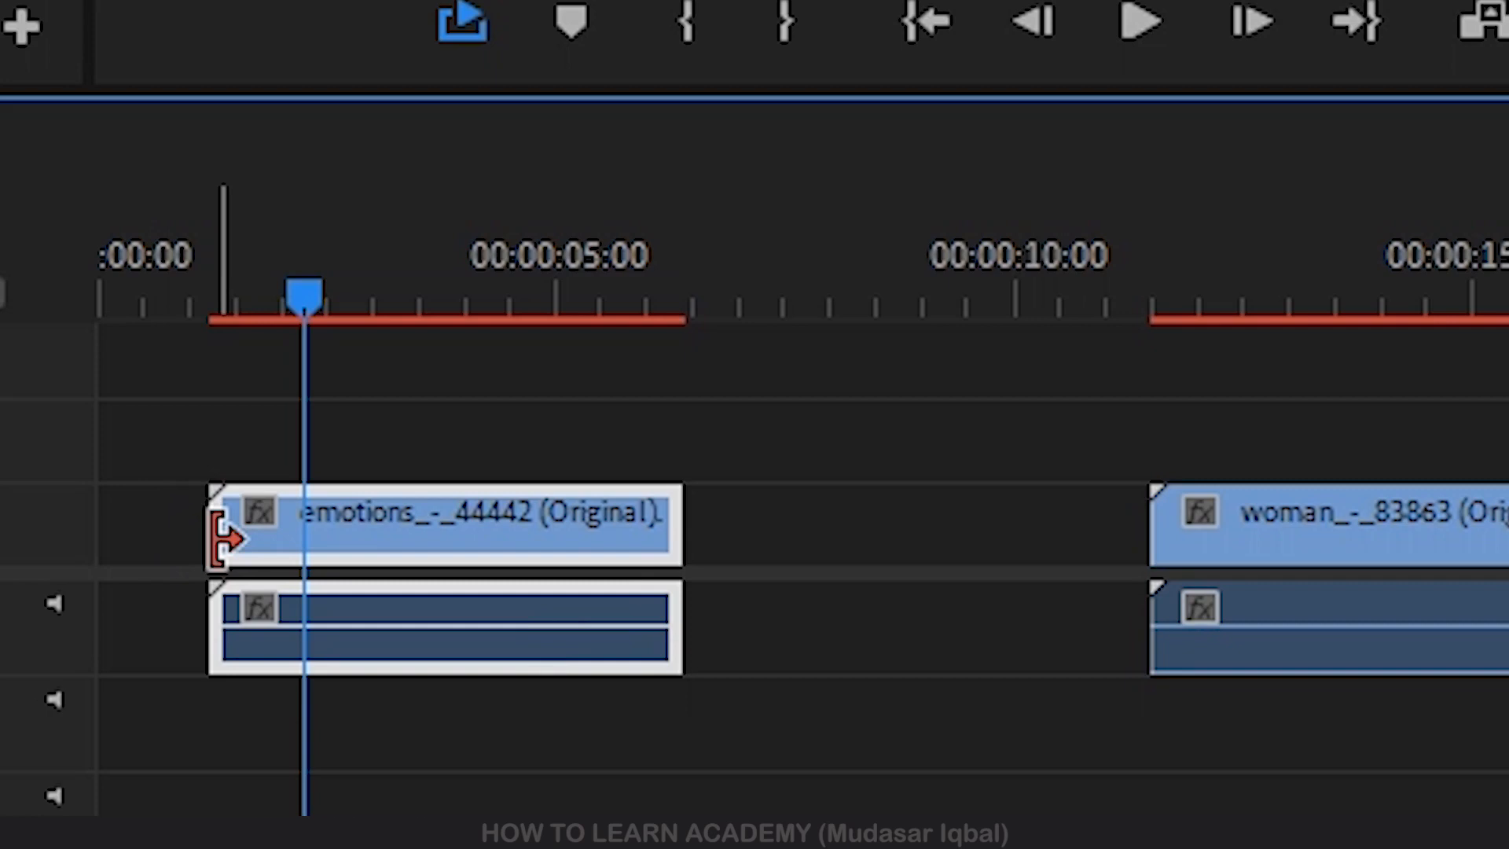
pyautogui.moveTo(224, 537); pyautogui.dragTo(181, 531)
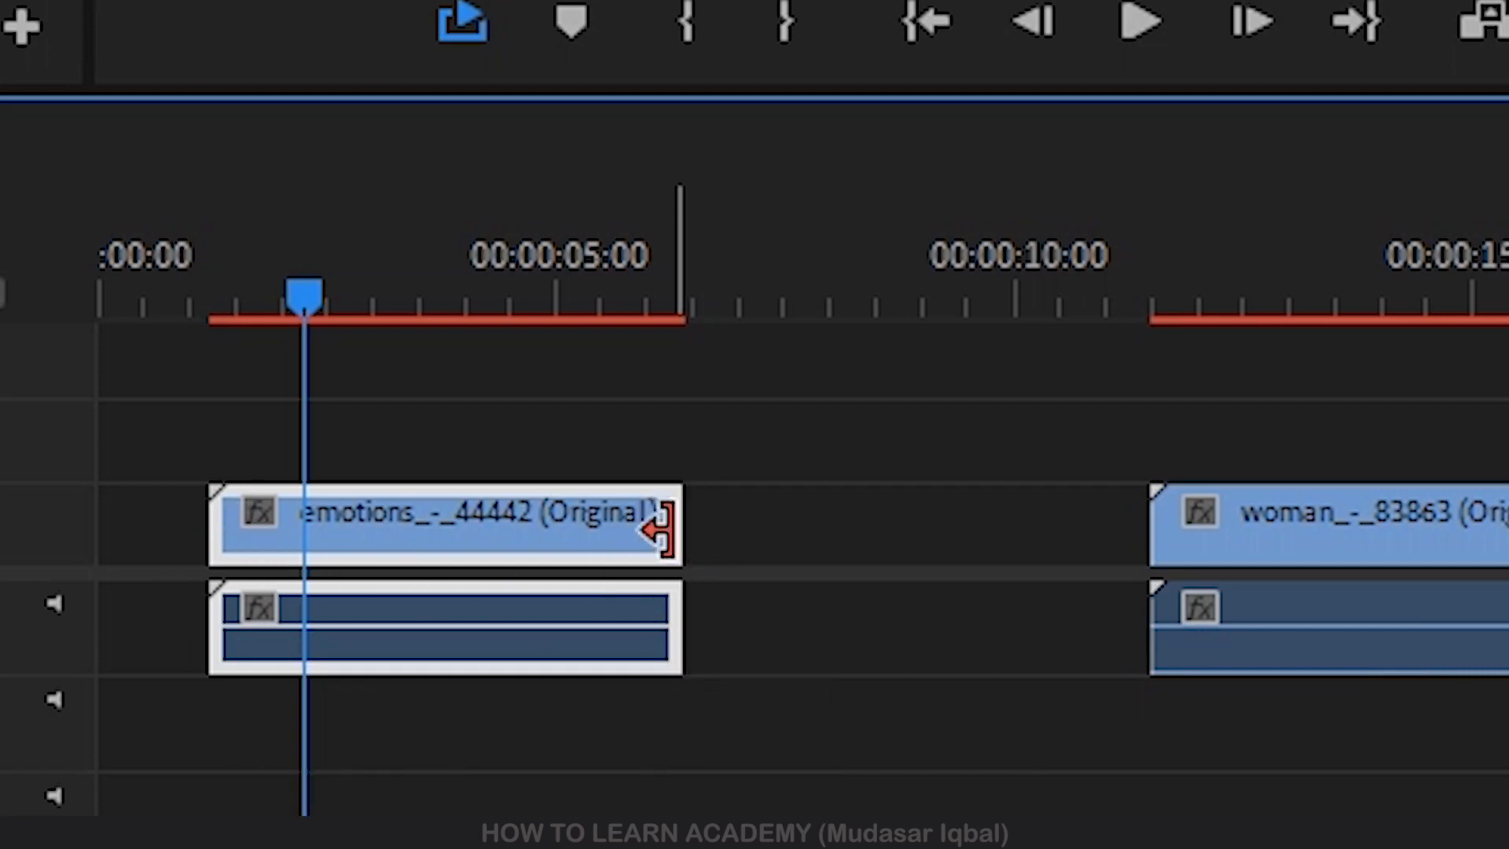
pyautogui.moveTo(660, 525); pyautogui.dragTo(1031, 560)
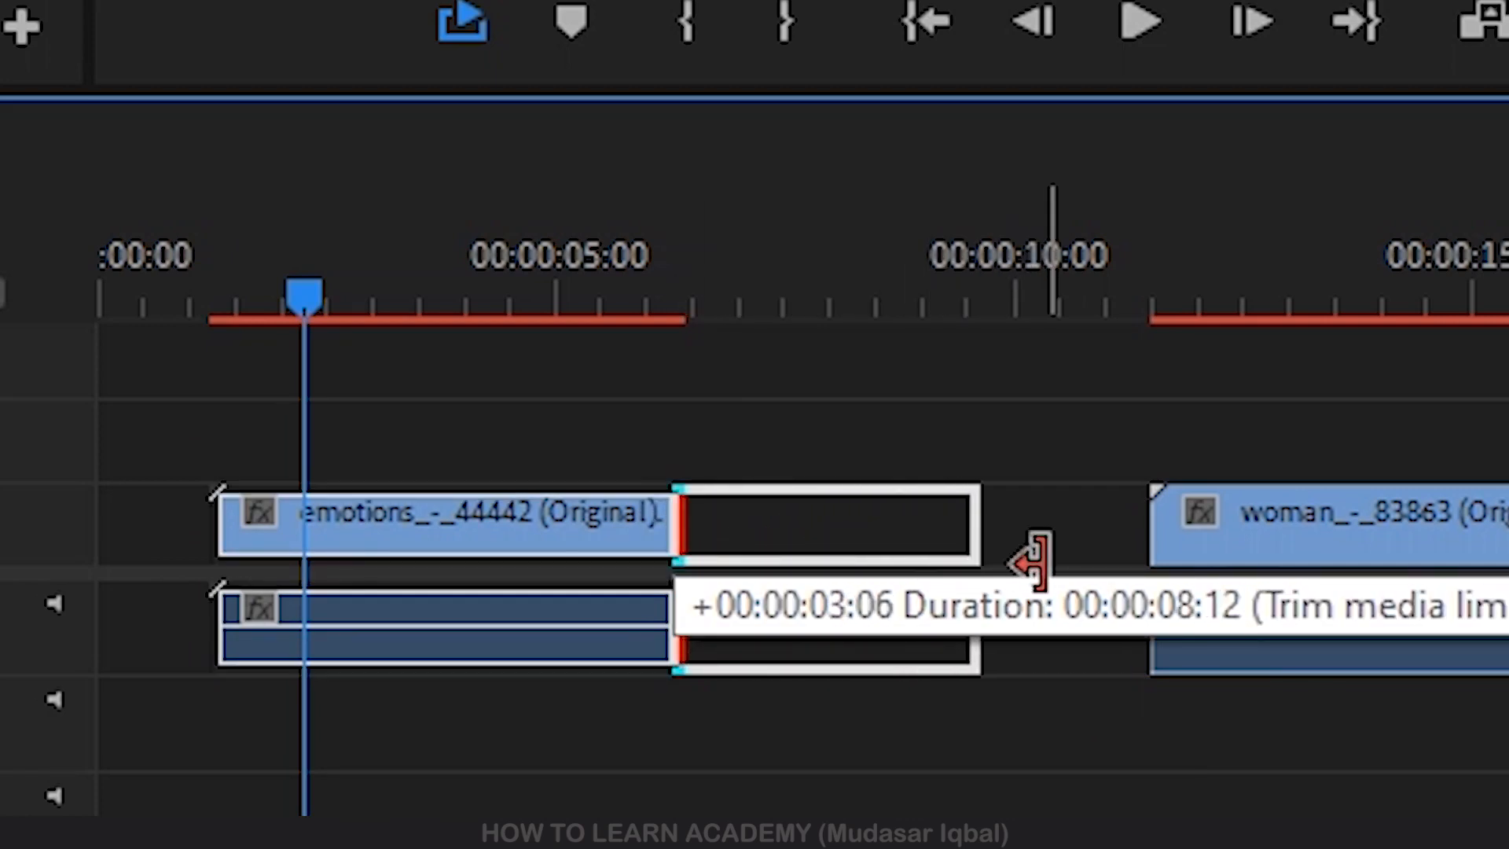
pyautogui.moveTo(1031, 559); pyautogui.dragTo(1034, 565)
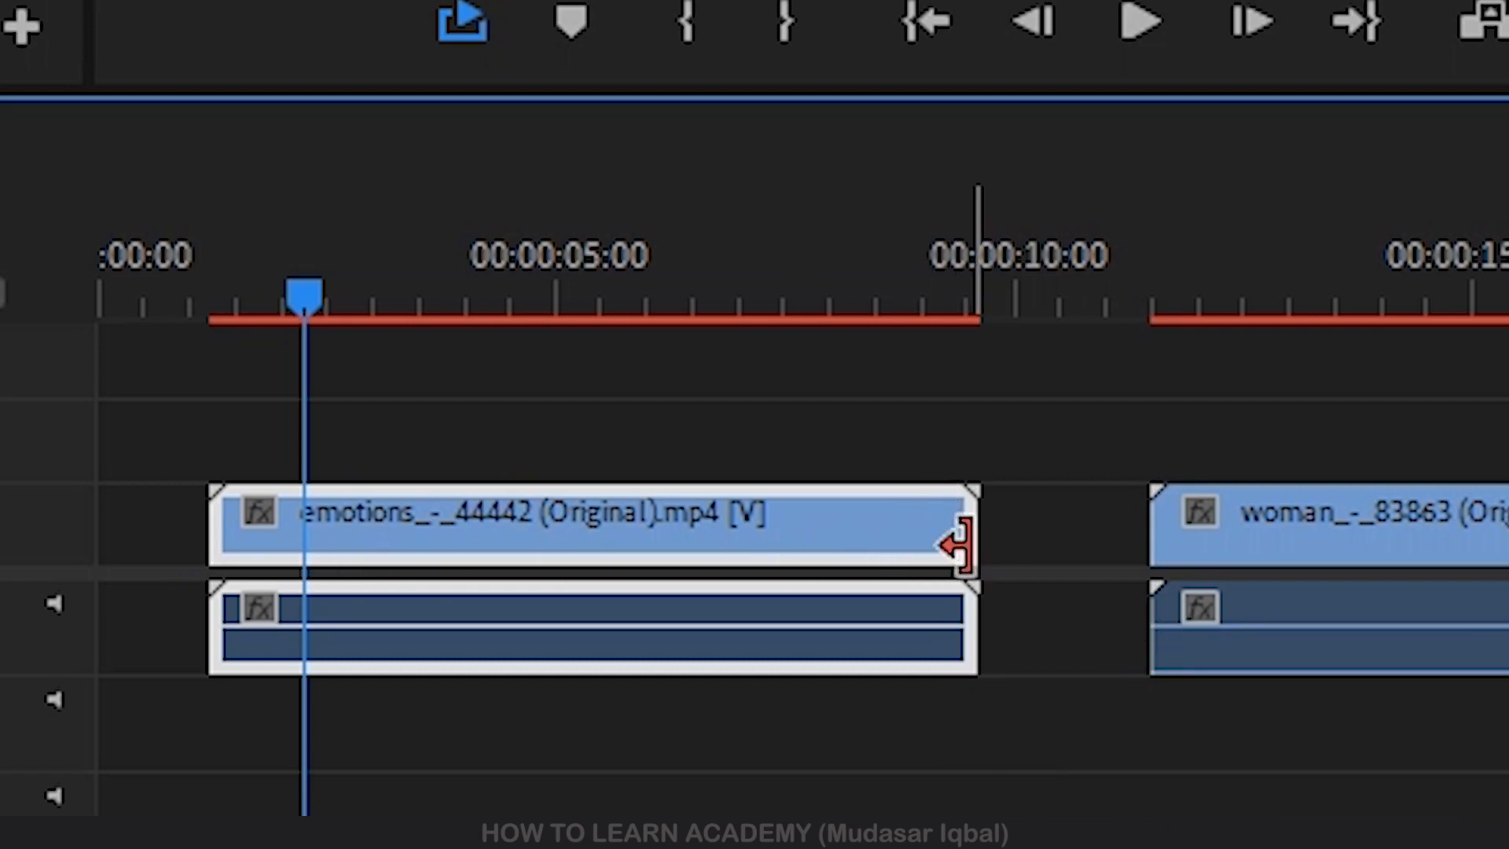
# - Trim the emotions clip's end to about 4 seconds and extend it in two stages back to its full length, at about 9.5 seconds
pyautogui.moveTo(972, 539); pyautogui.dragTo(457, 512)
pyautogui.click(563, 539)
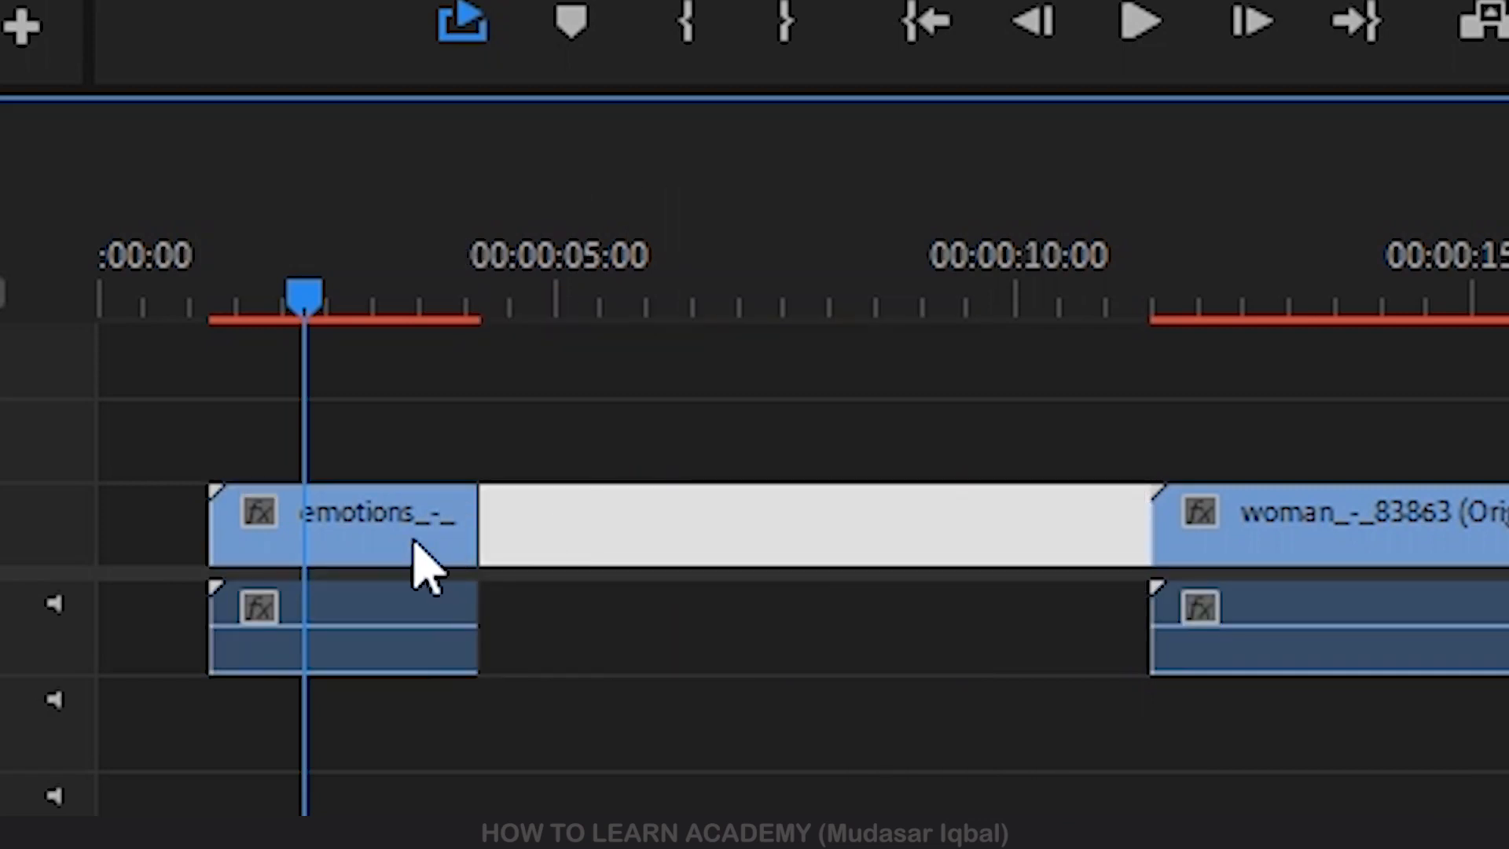
pyautogui.click(456, 543)
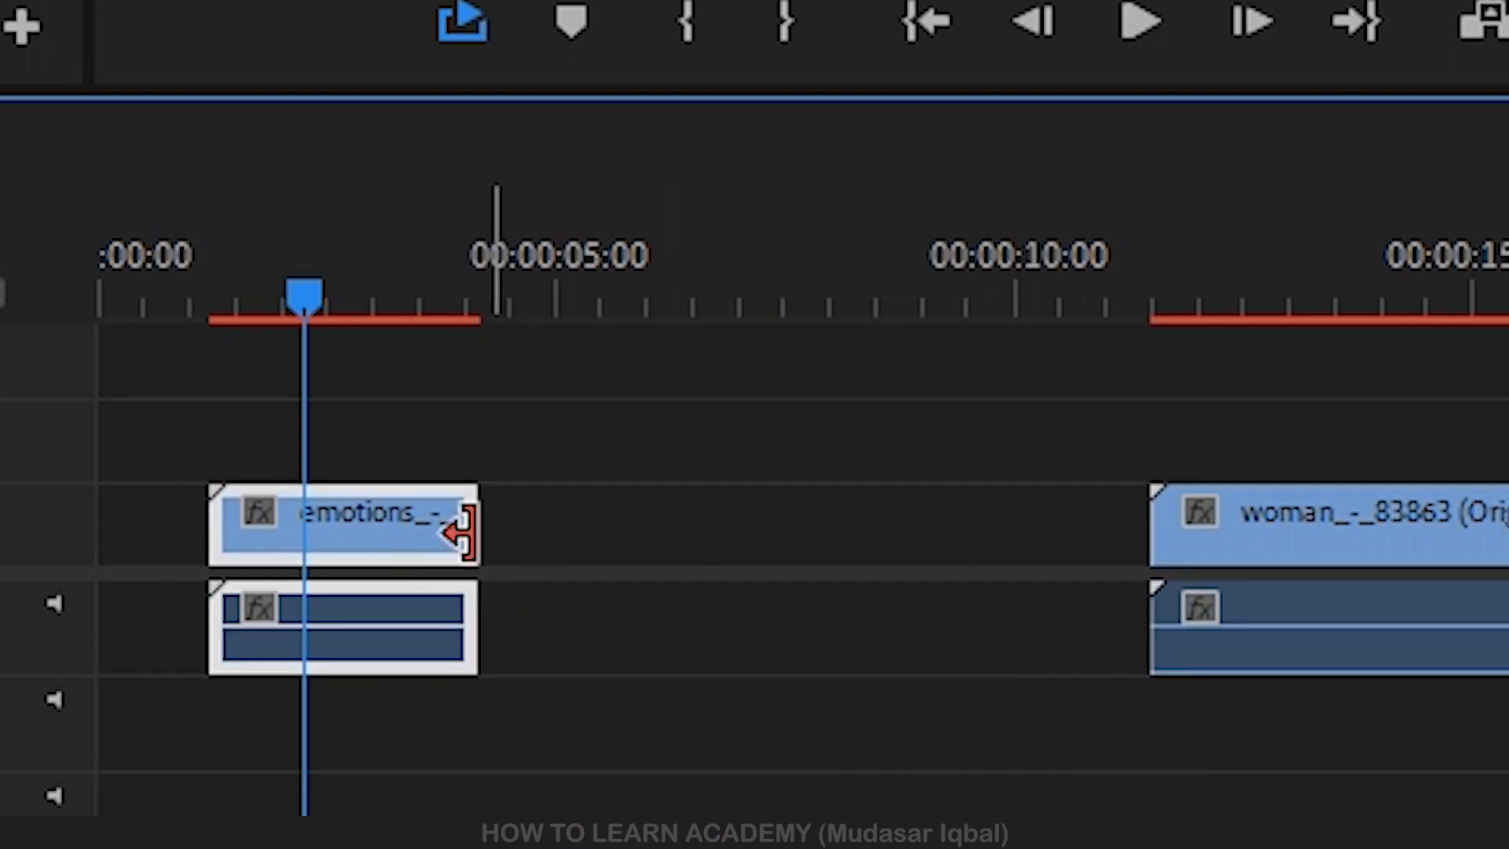
pyautogui.moveTo(459, 535); pyautogui.dragTo(600, 525)
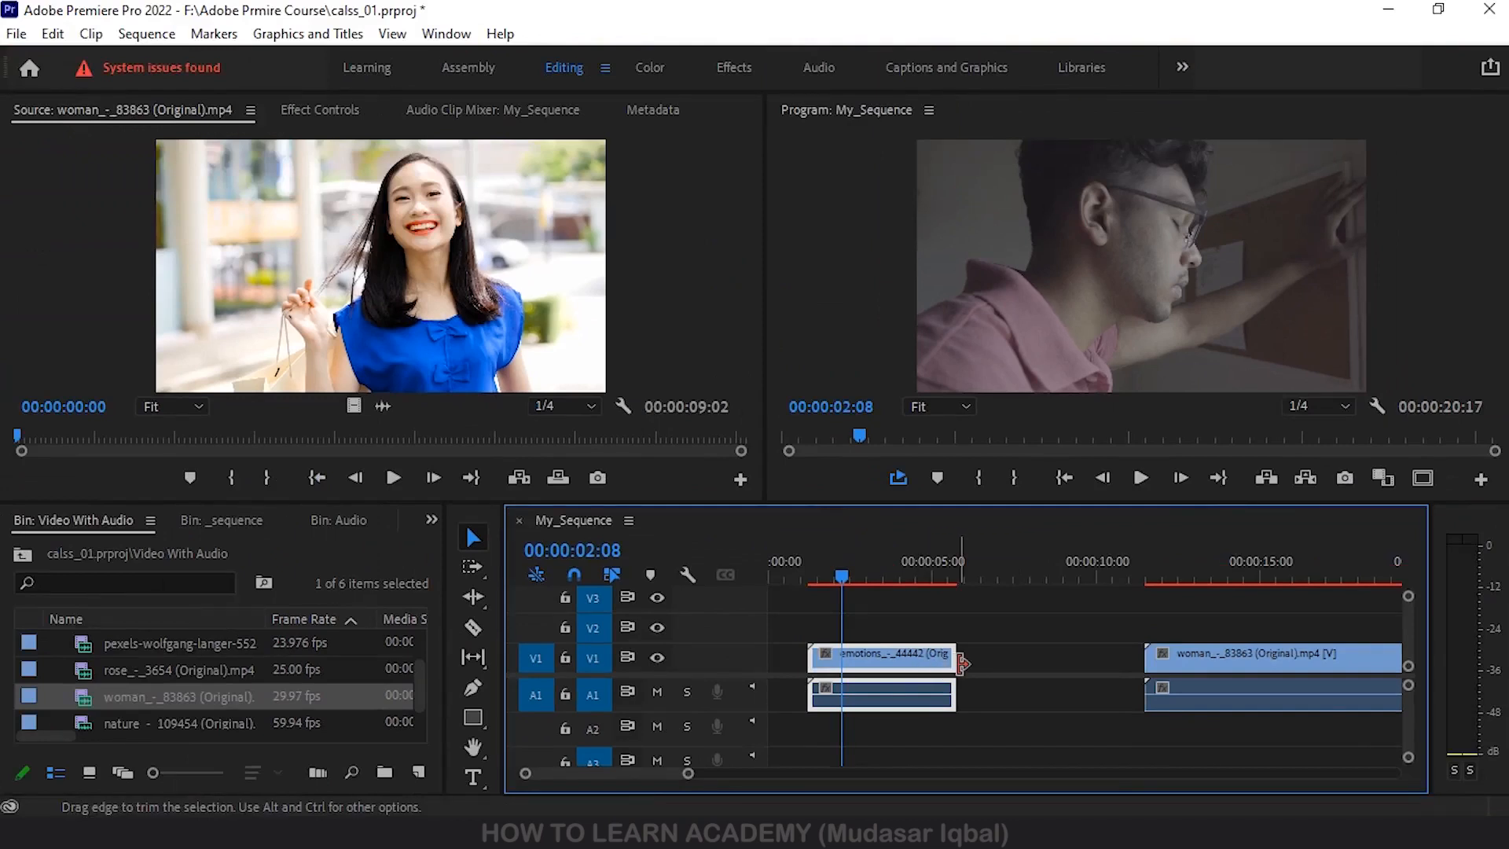
pyautogui.moveTo(951, 660); pyautogui.dragTo(1083, 660)
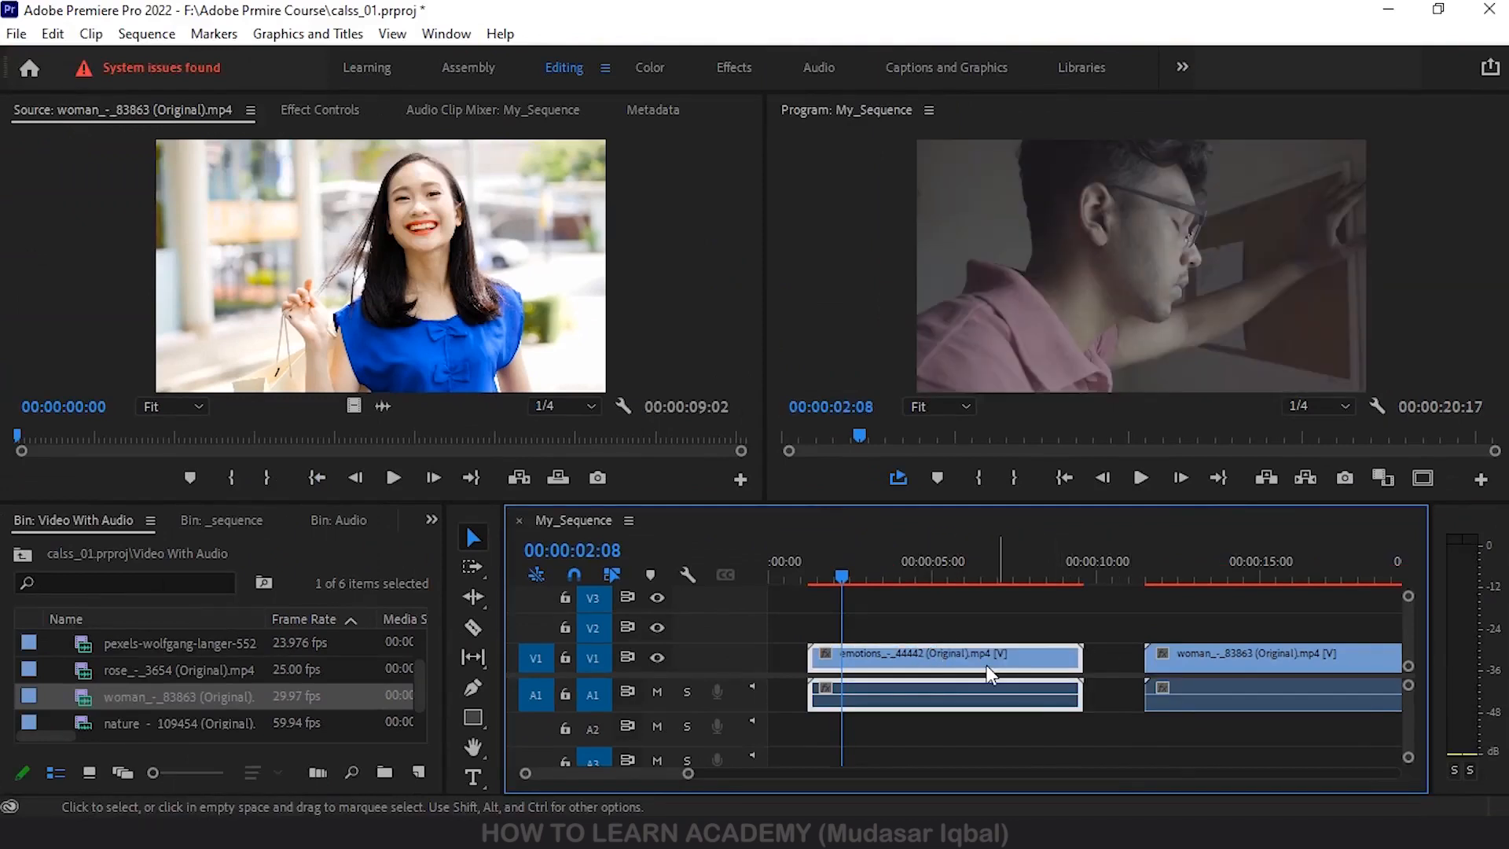
# - Move the emotions clip to the start of the sequence and place the woman clip directly against its end
pyautogui.moveTo(957, 676); pyautogui.dragTo(917, 675)
pyautogui.moveTo(1218, 667); pyautogui.dragTo(1049, 663)
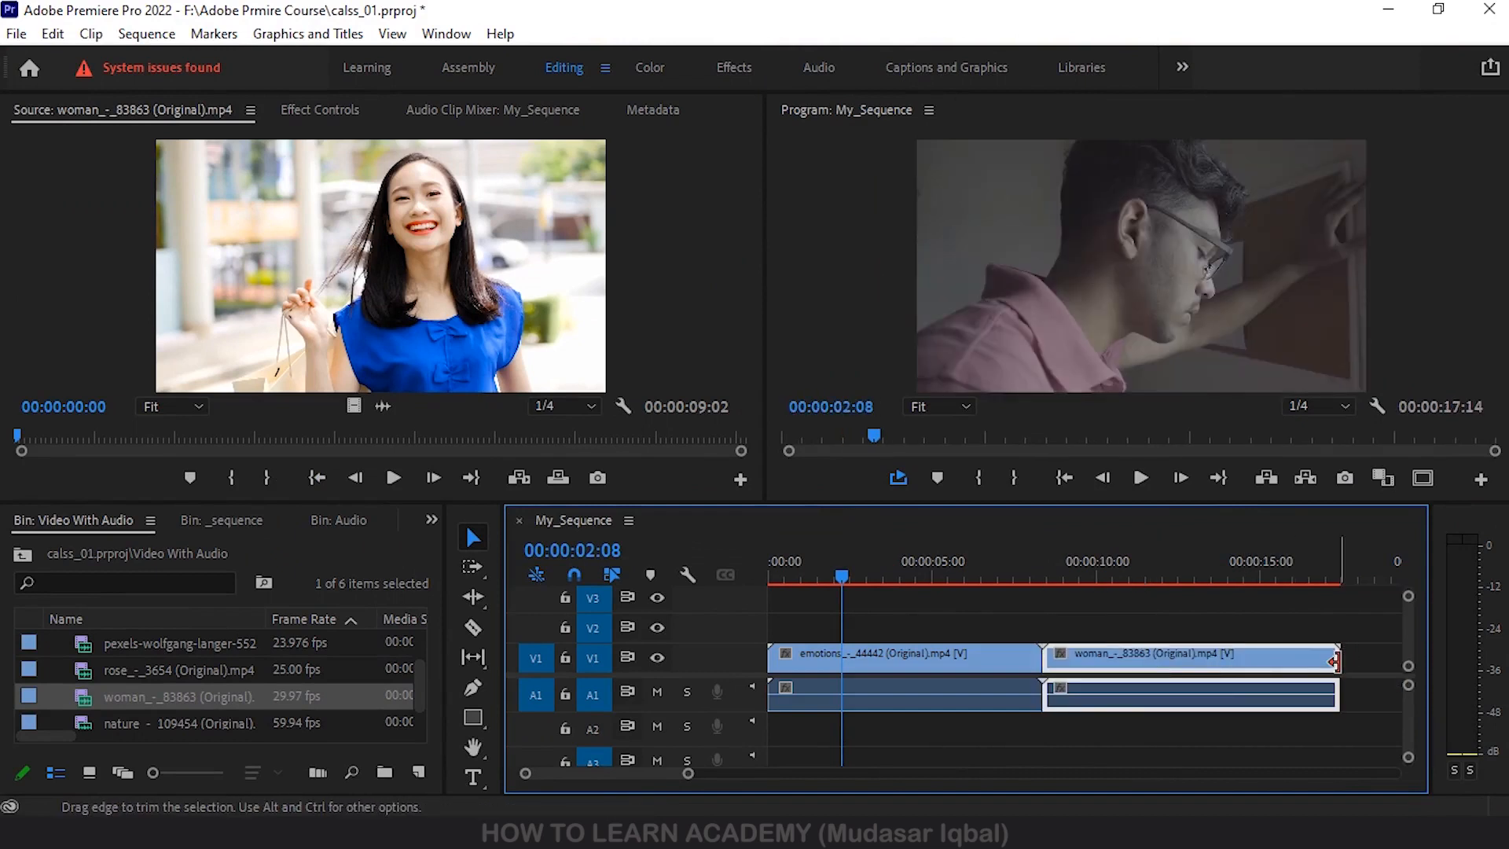
# - Trim the woman clip's end to about 12 seconds on the timeline and deselect the clip
pyautogui.moveTo(1338, 656); pyautogui.dragTo(1169, 653)
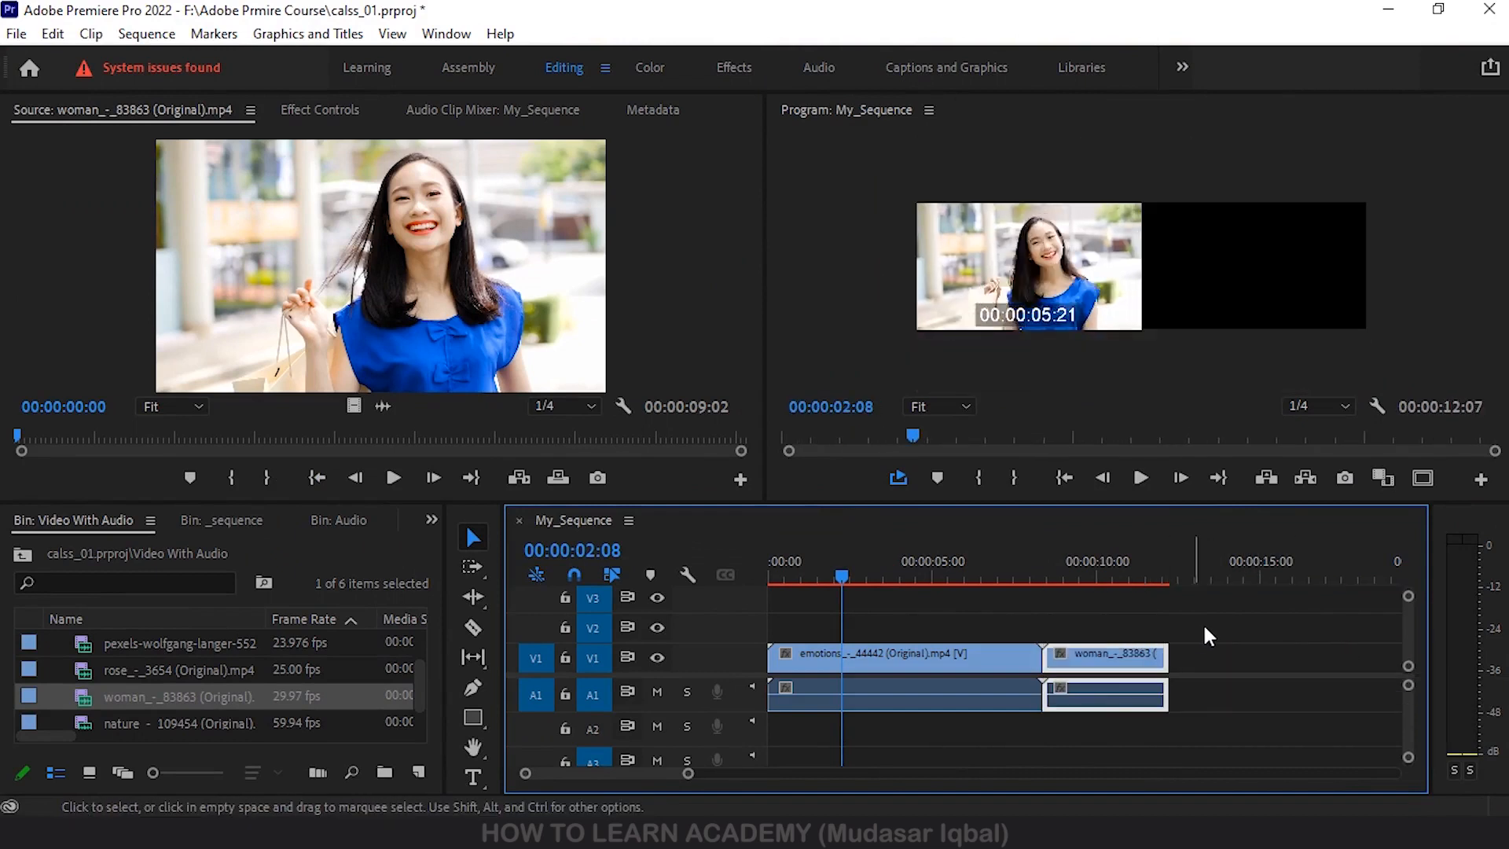
pyautogui.click(1216, 631)
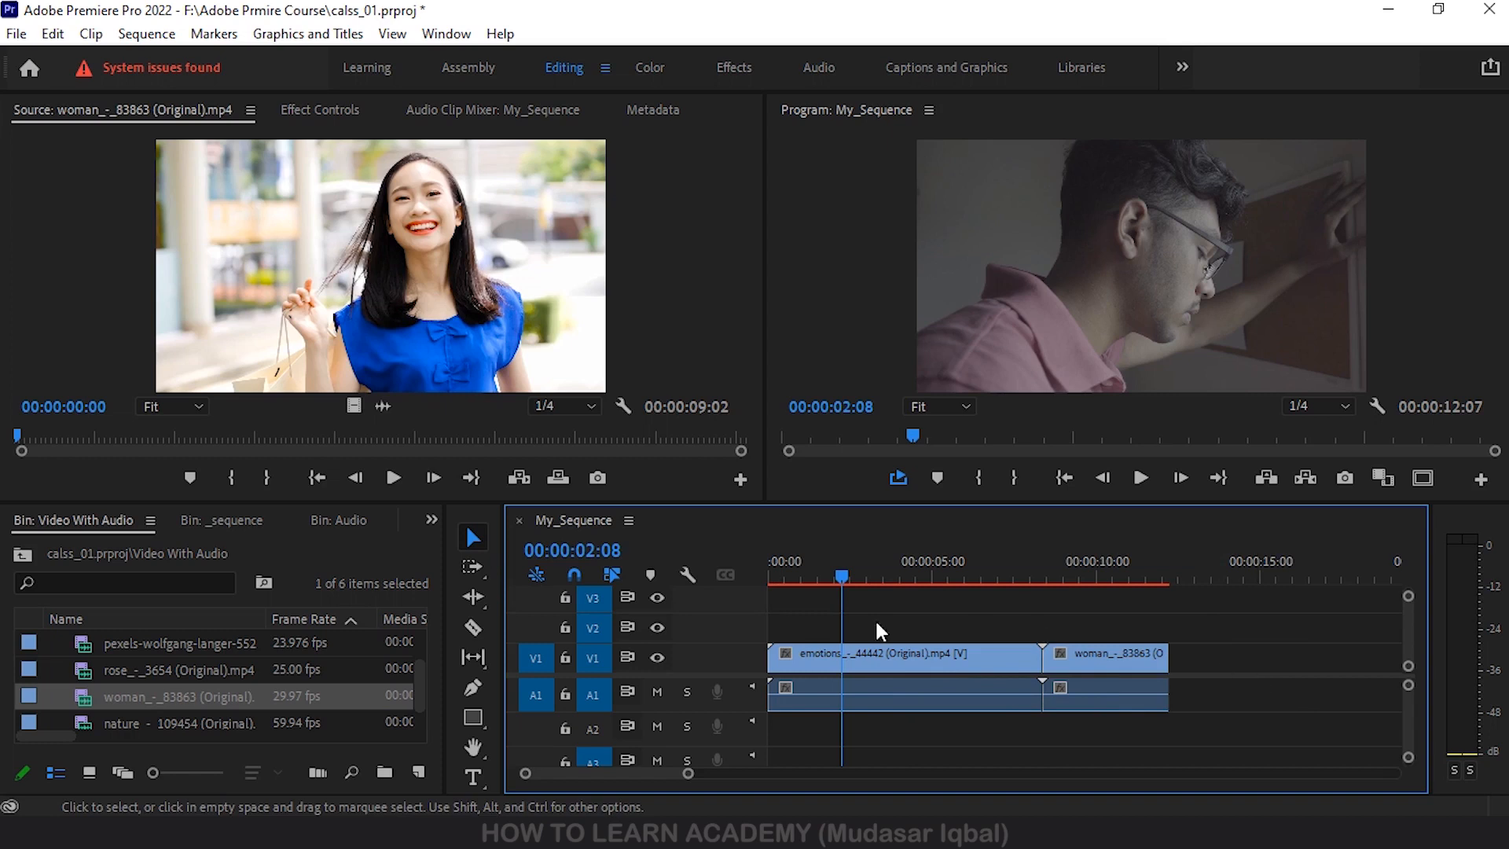
# - Switch to the Slip tool and back to the Selection tool
pyautogui.click(476, 657)
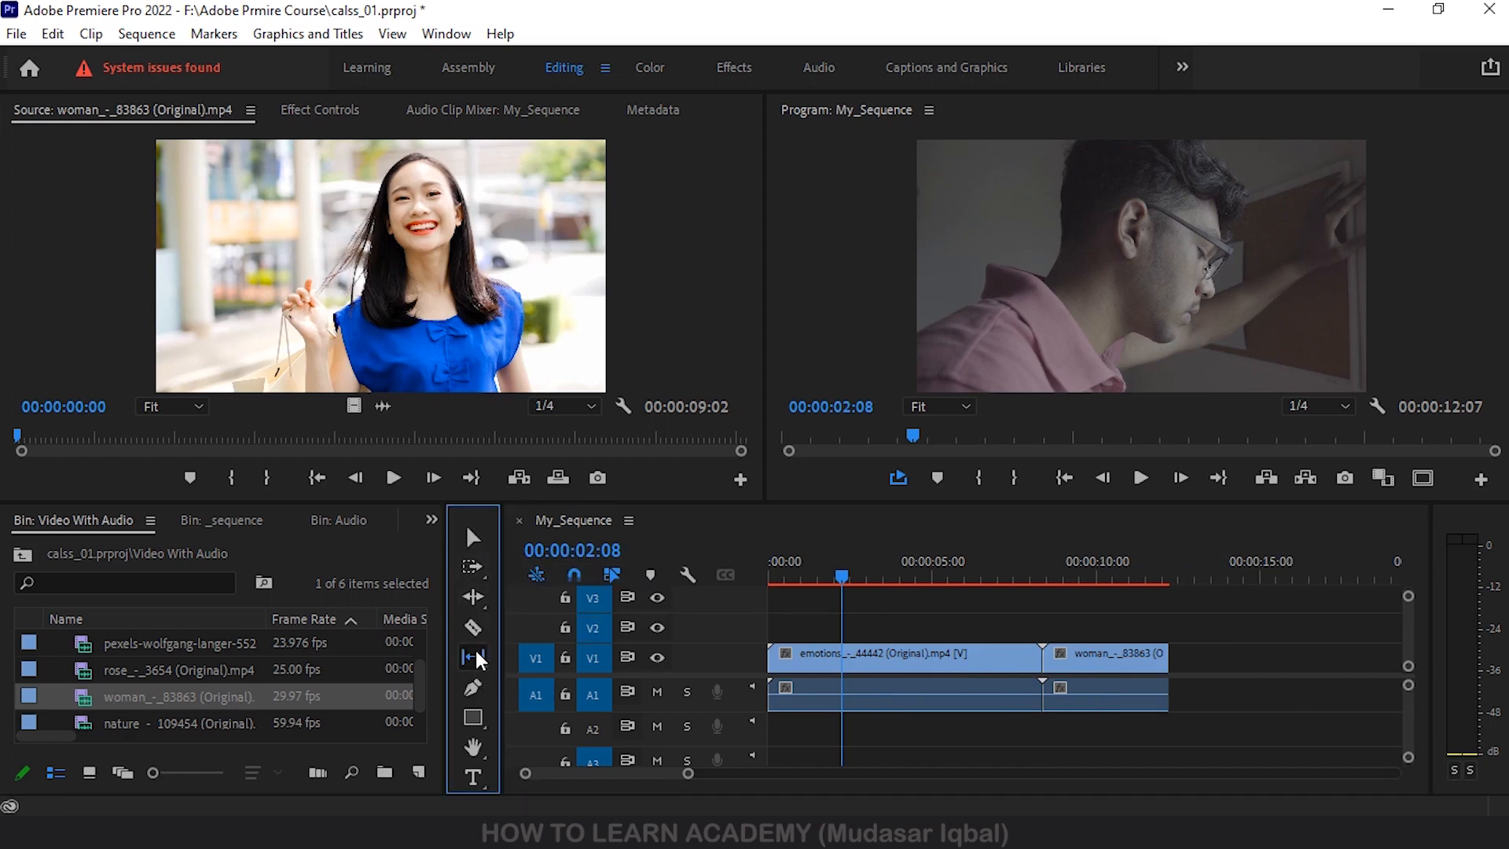
pyautogui.press('v')
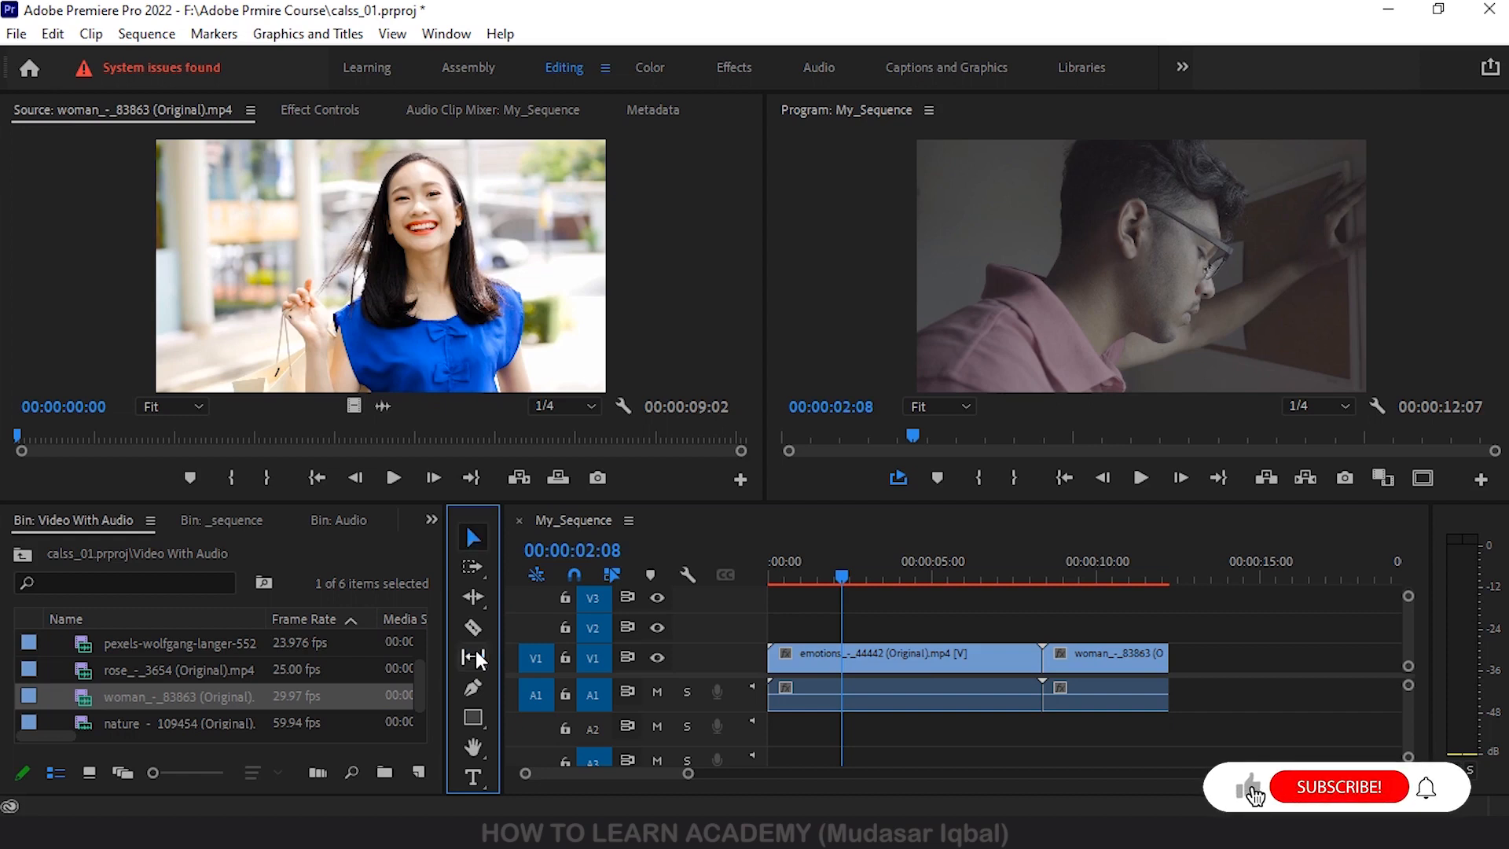